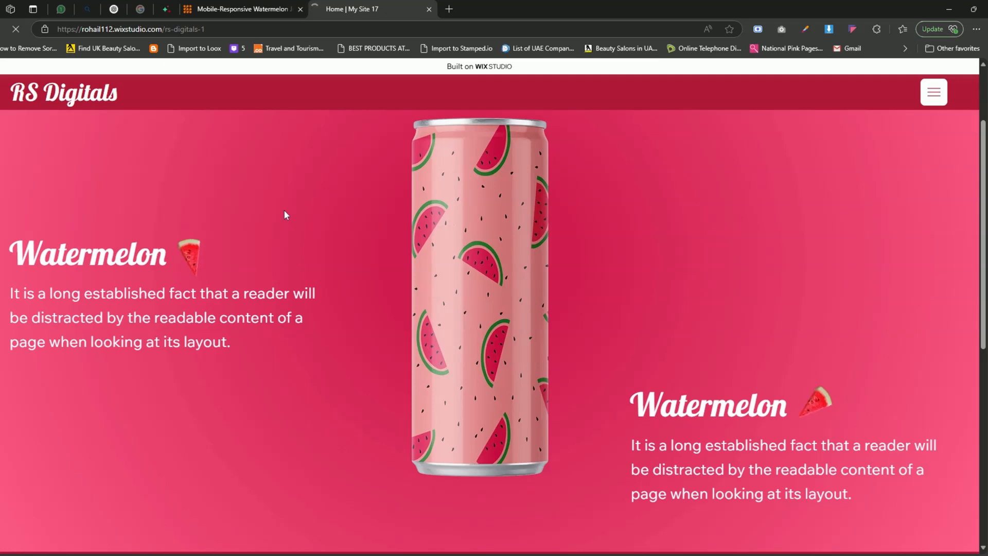
- Look through the published watermelon juice demo site from the hero section to the footer and back
scroll(290, 214, "up", 1)
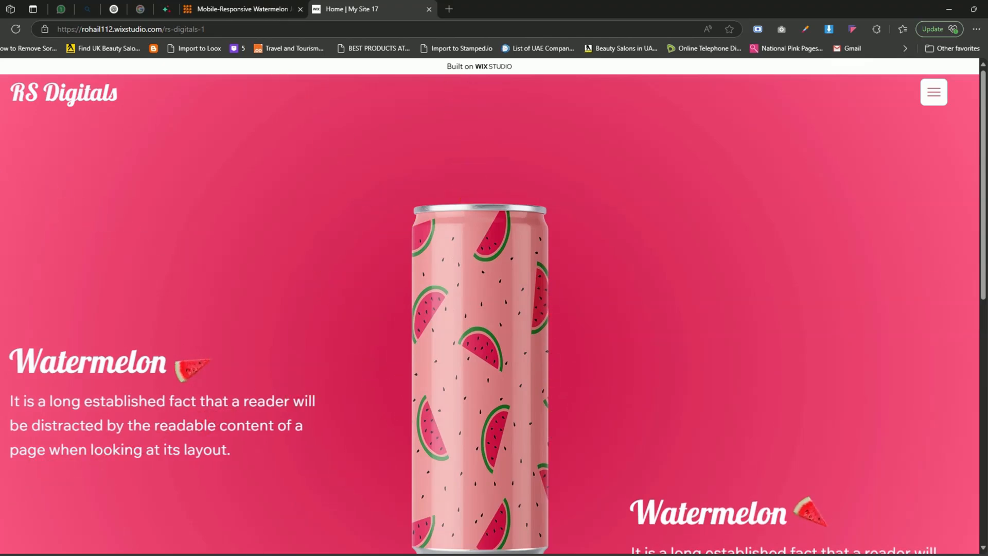
scroll(290, 216, "down", 8)
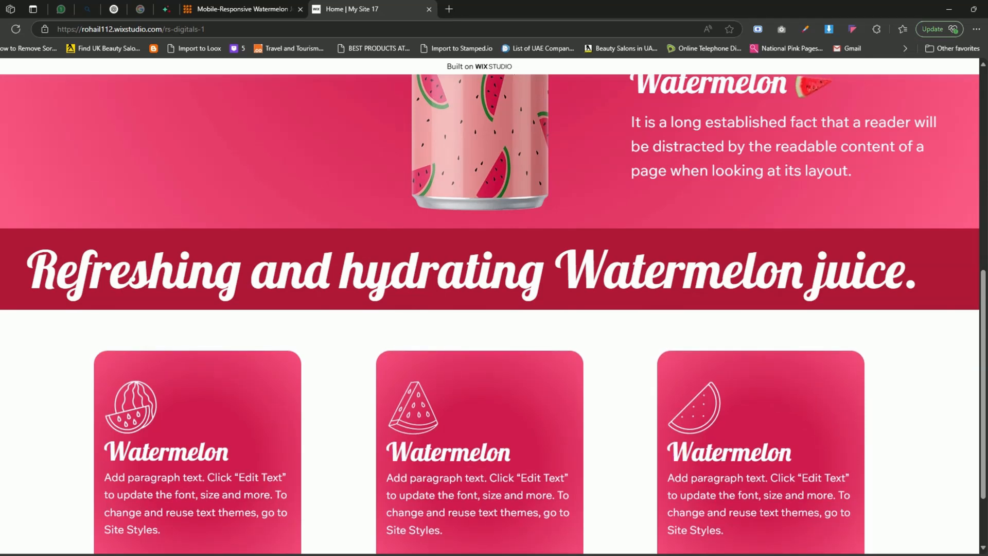
scroll(495, 314, "down", 2)
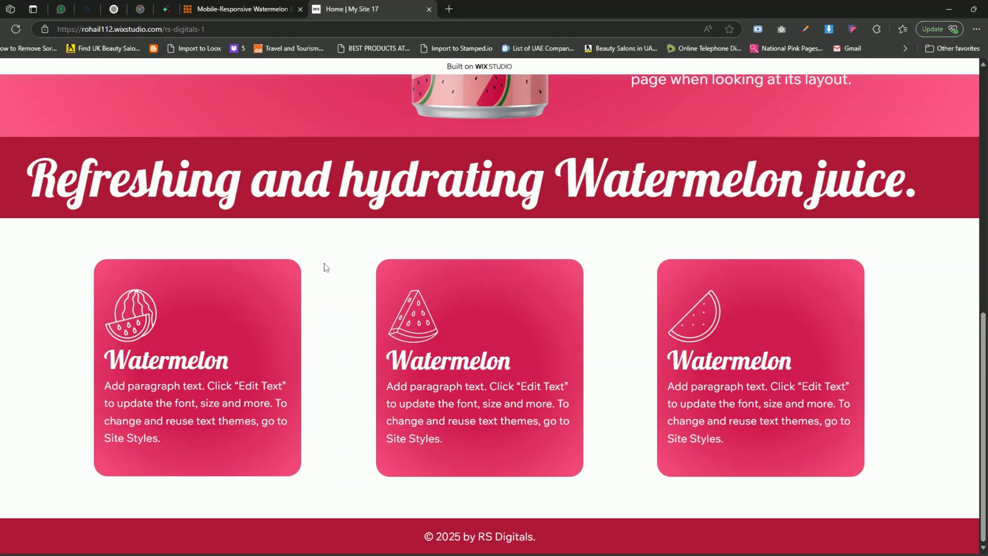
scroll(325, 267, "up", 9)
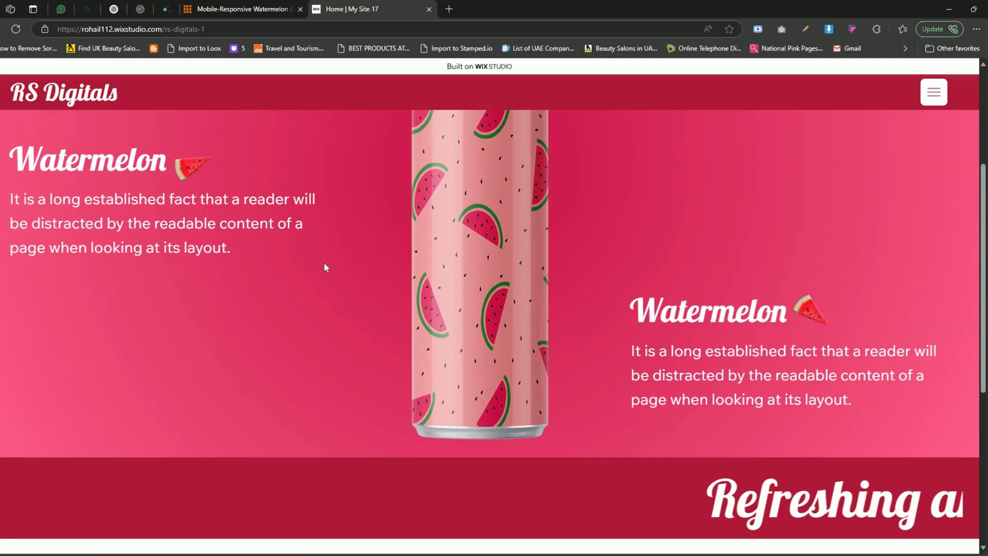
scroll(323, 262, "up", 2)
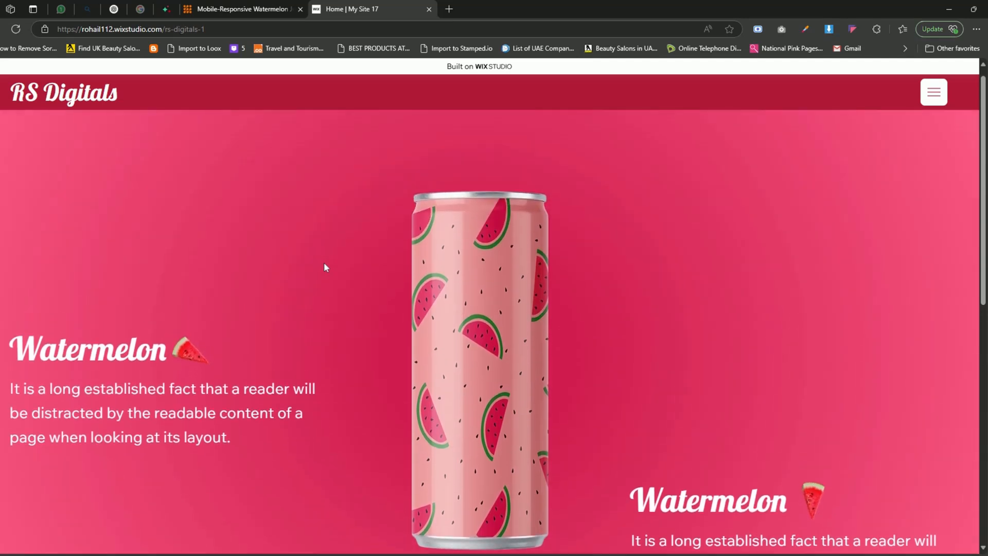
- Review the product page of the Mobile-Responsive Watermelon Juice Section for Wix Studio Websites
left_click(259, 8)
scroll(632, 203, "up", 2)
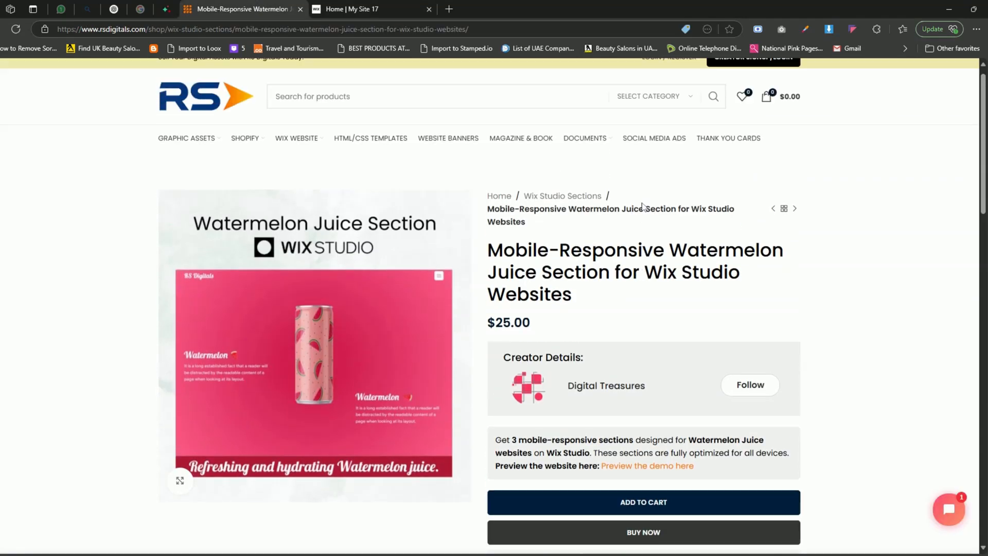
scroll(642, 206, "down", 1)
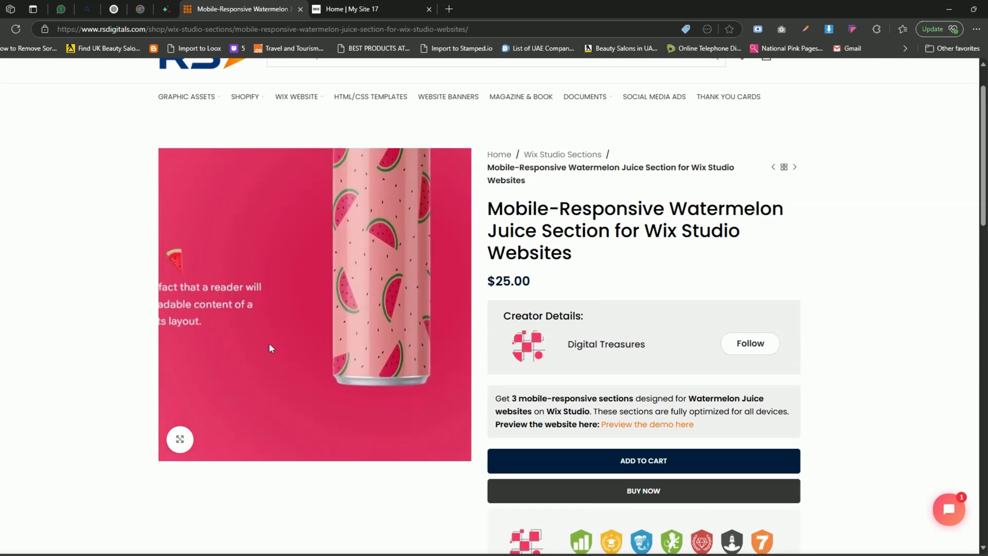
scroll(552, 271, "down", 1)
scroll(553, 271, "down", 2)
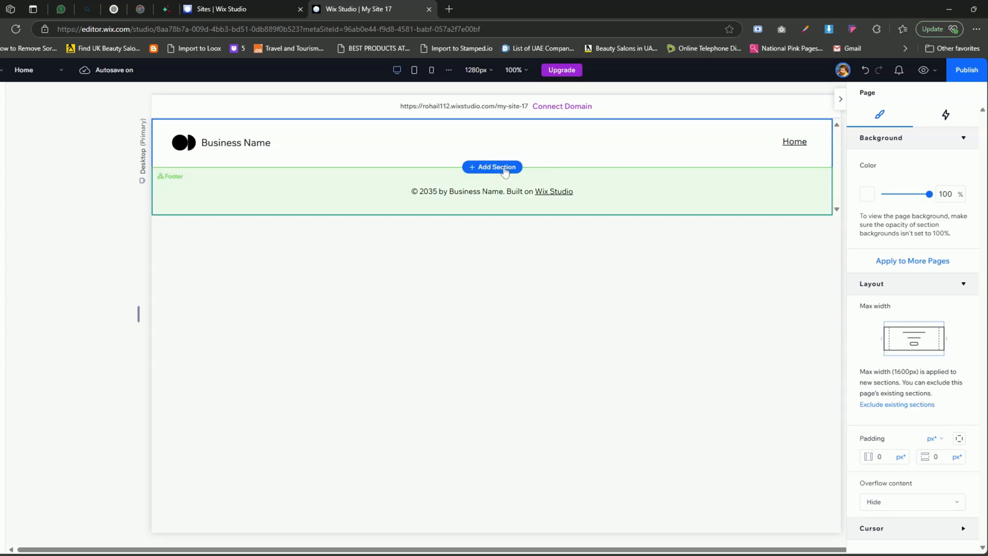
- Add a blank section between the header and footer and turn off its max width
left_click(505, 170)
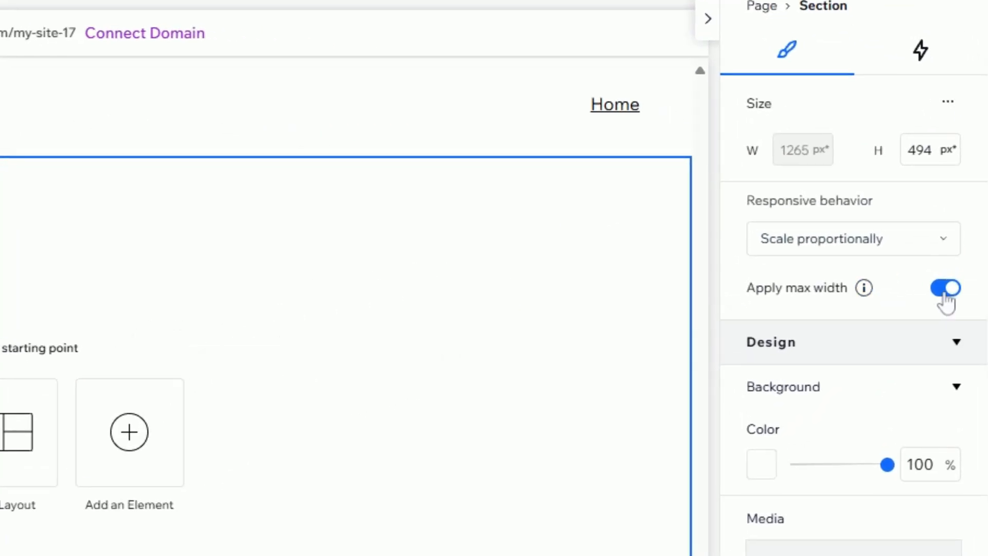
left_click(945, 291)
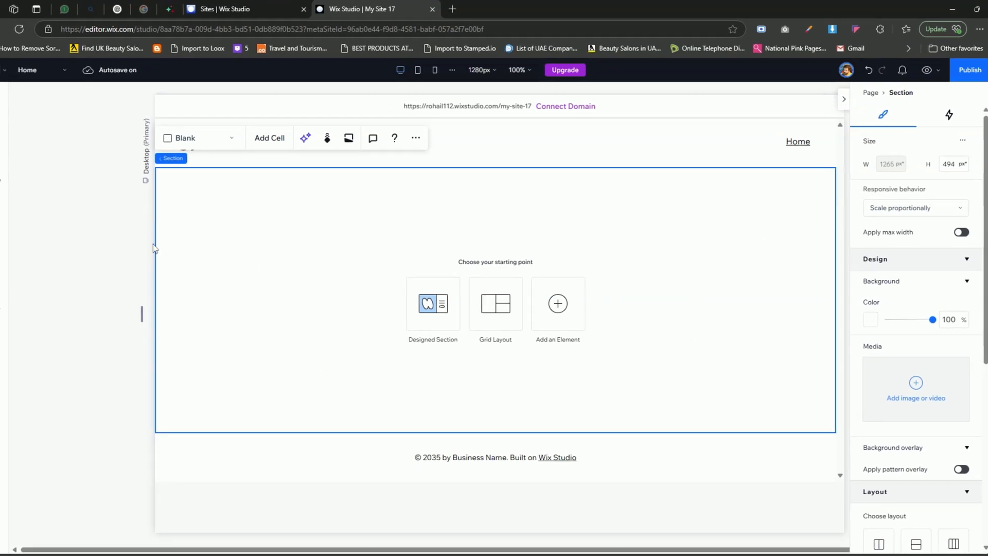
- Place an empty grey container in the new section and set its responsive behavior to Stretch
left_click(16, 93)
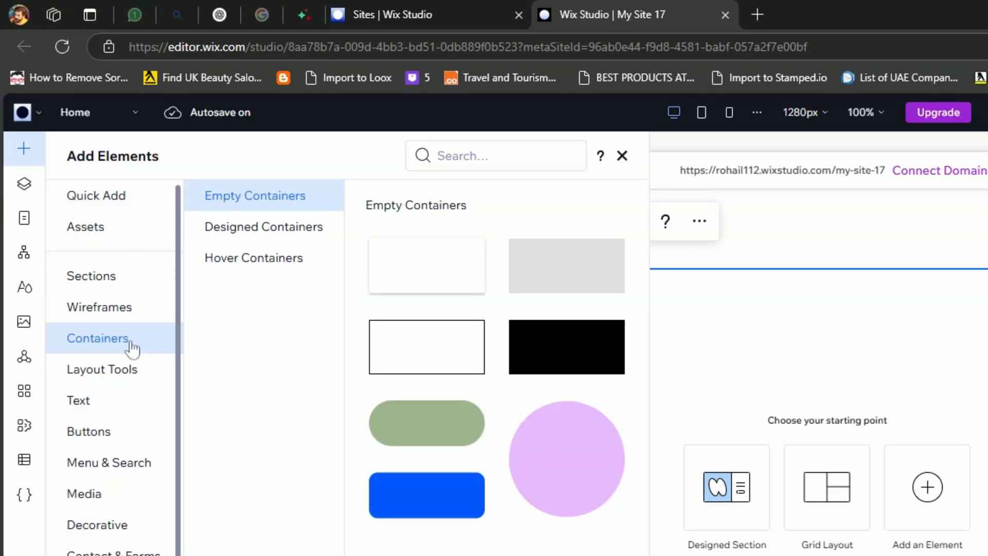
left_click_drag(574, 282, 788, 407)
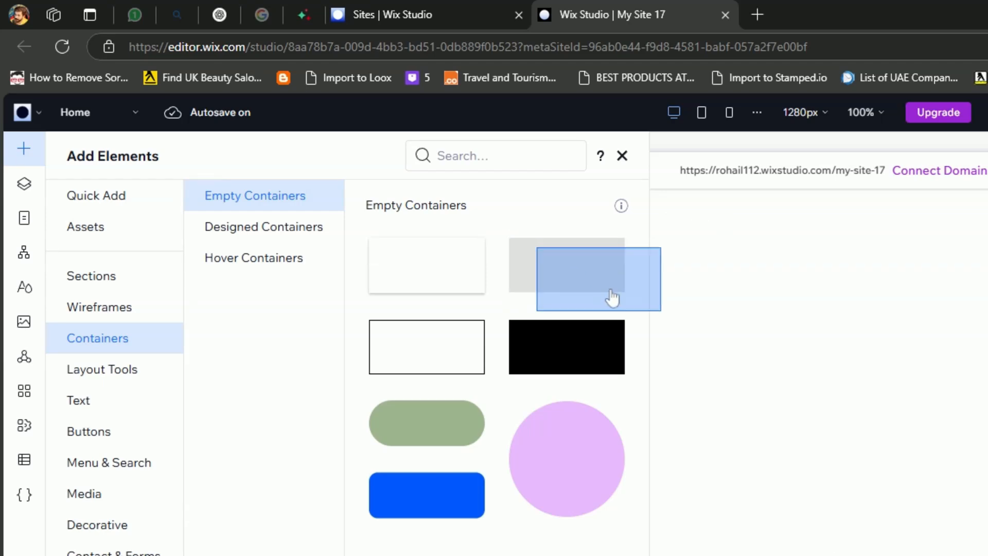
left_click_drag(495, 256, 490, 255)
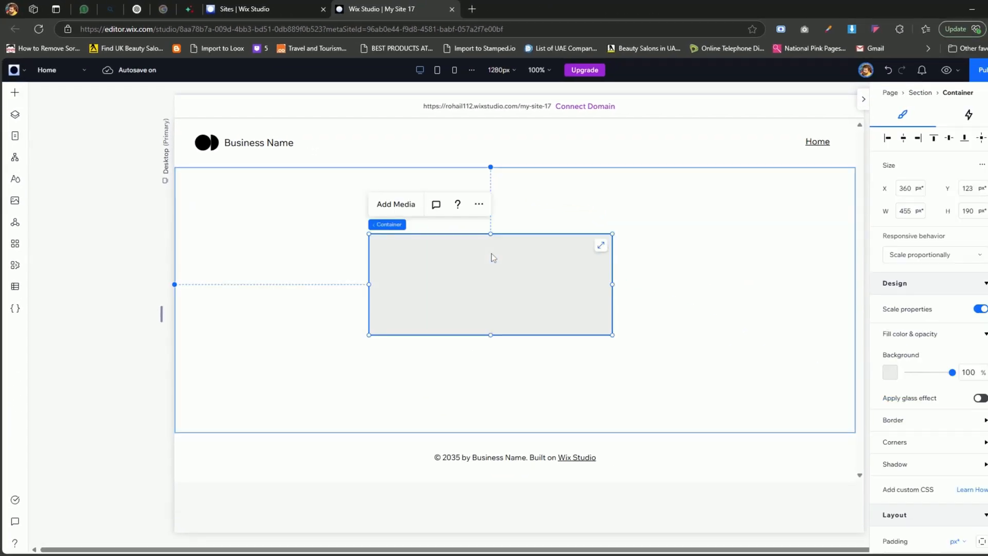
left_click(940, 258)
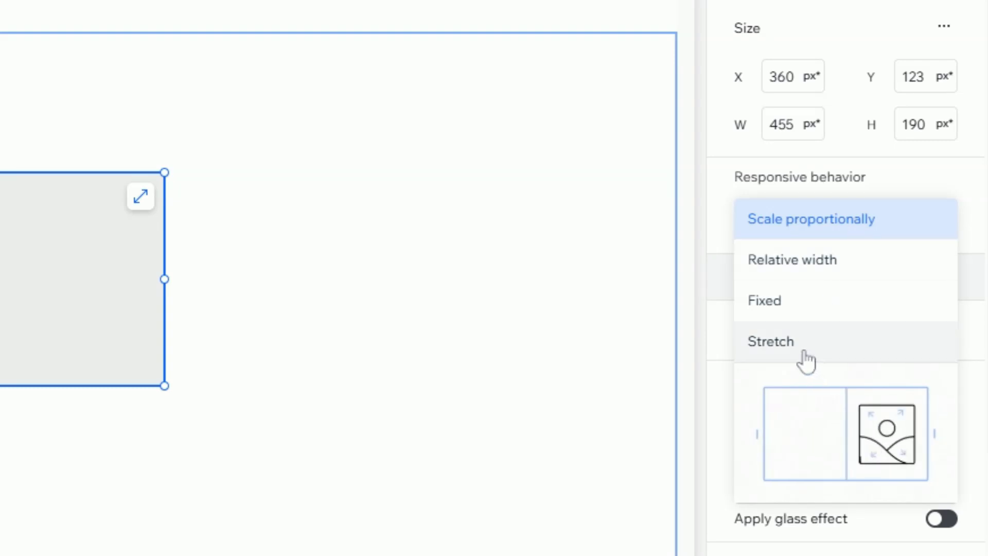
left_click(803, 351)
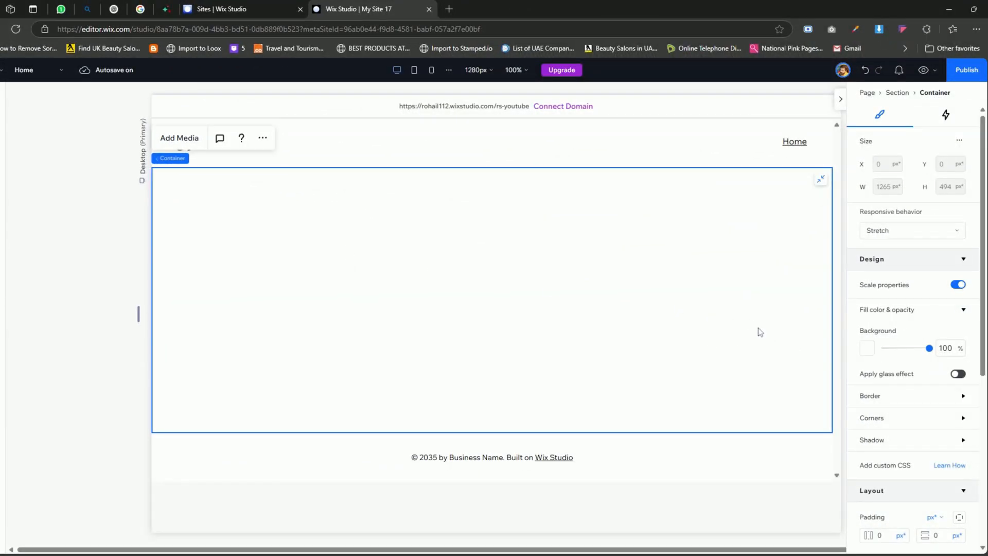
- Change the container's background fill to a radial gradient
left_click(868, 349)
left_click_drag(902, 356, 702, 233)
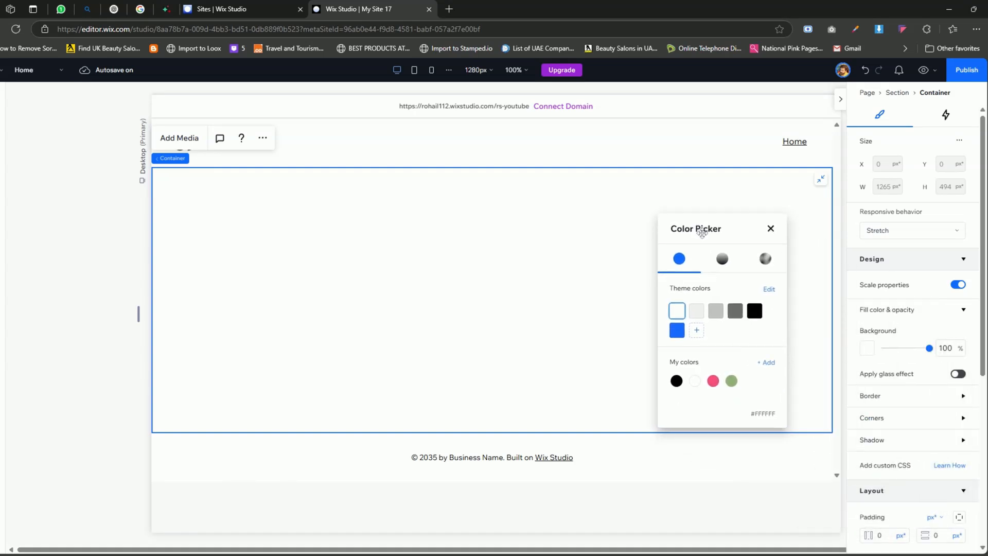
left_click(722, 259)
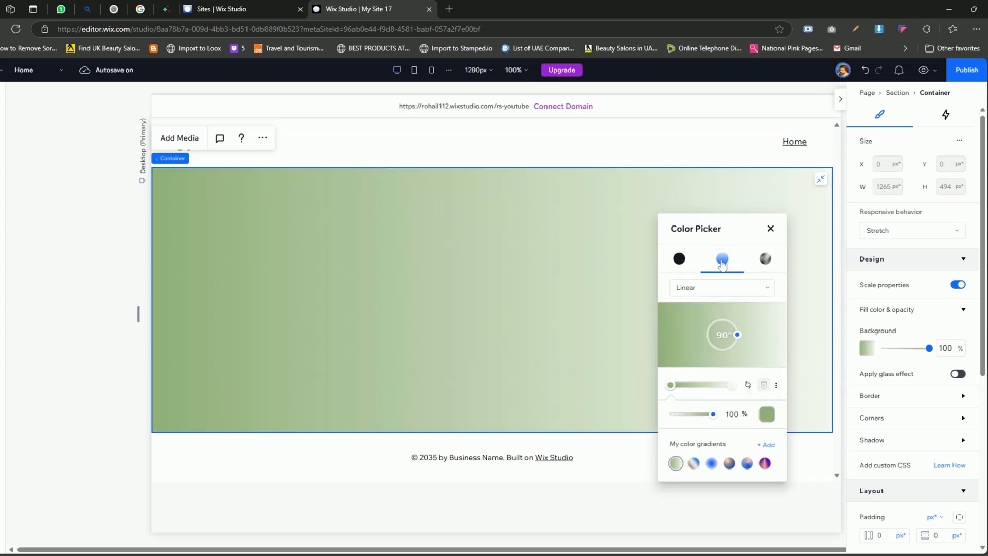
left_click(744, 288)
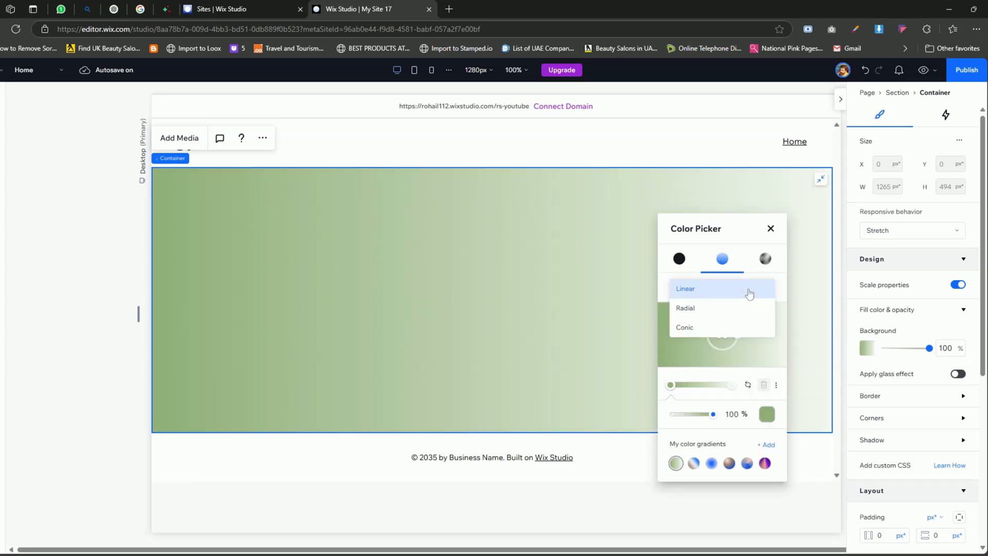
left_click(714, 309)
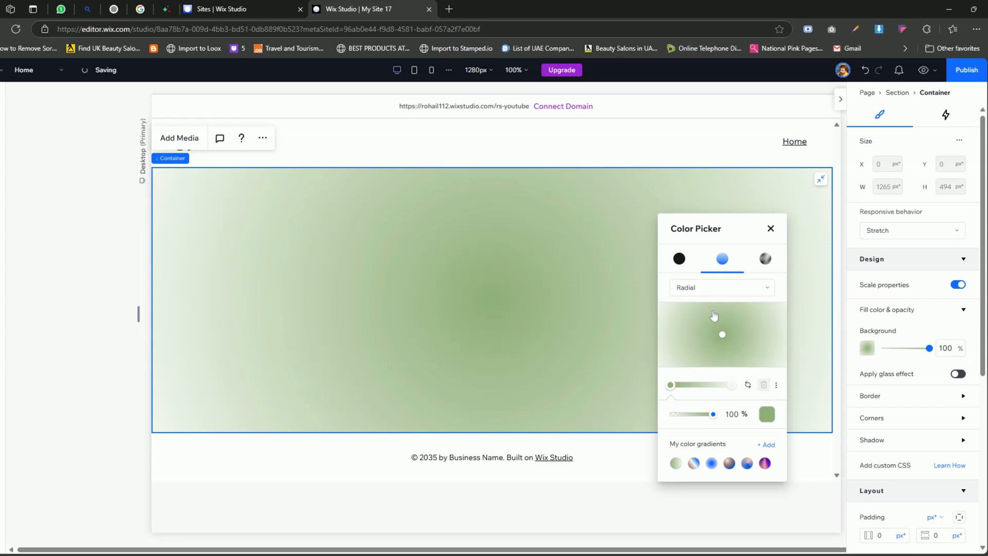
- Set the radial gradient's centre color stop to the custom color #D42253
left_click(767, 415)
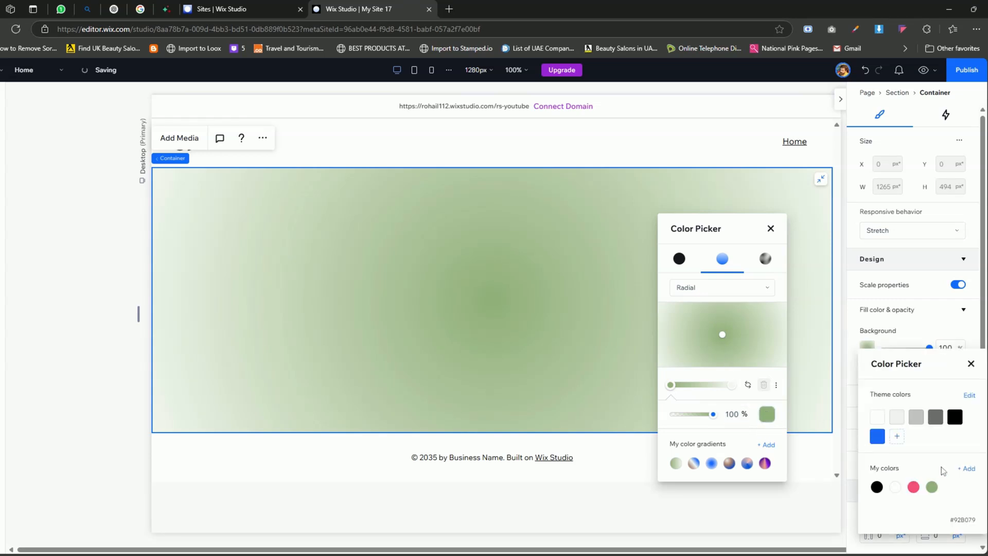
left_click(970, 470)
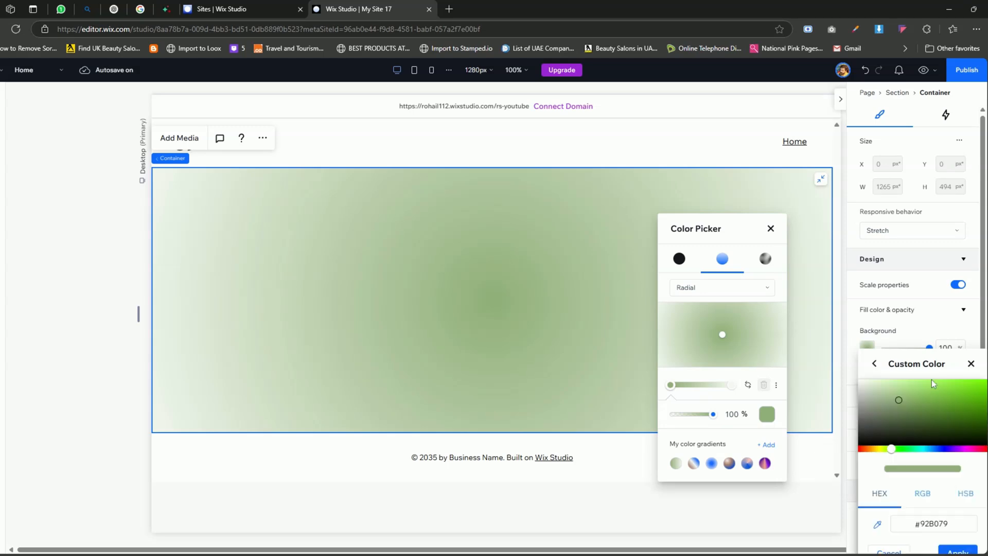
left_click_drag(932, 378, 778, 241)
double_click(780, 387)
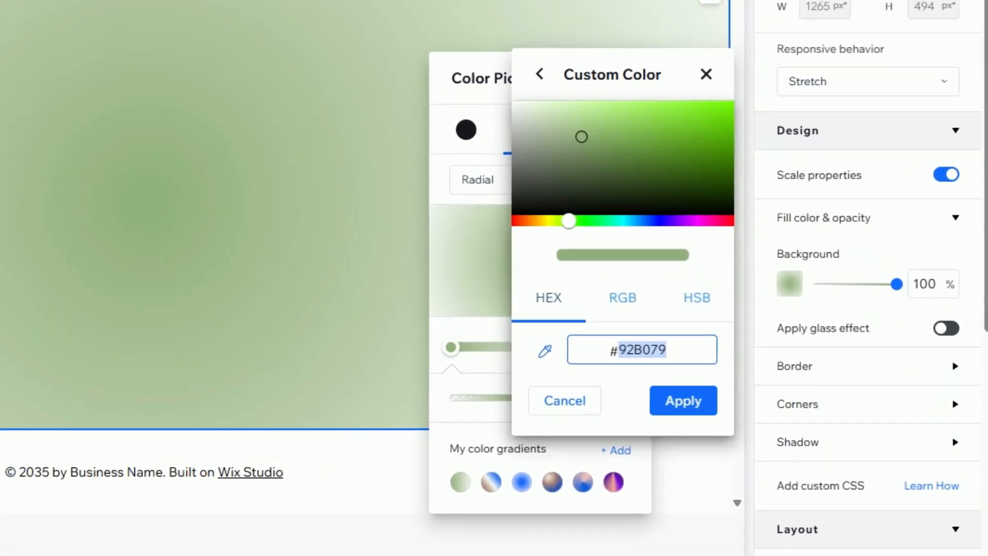
type("d")
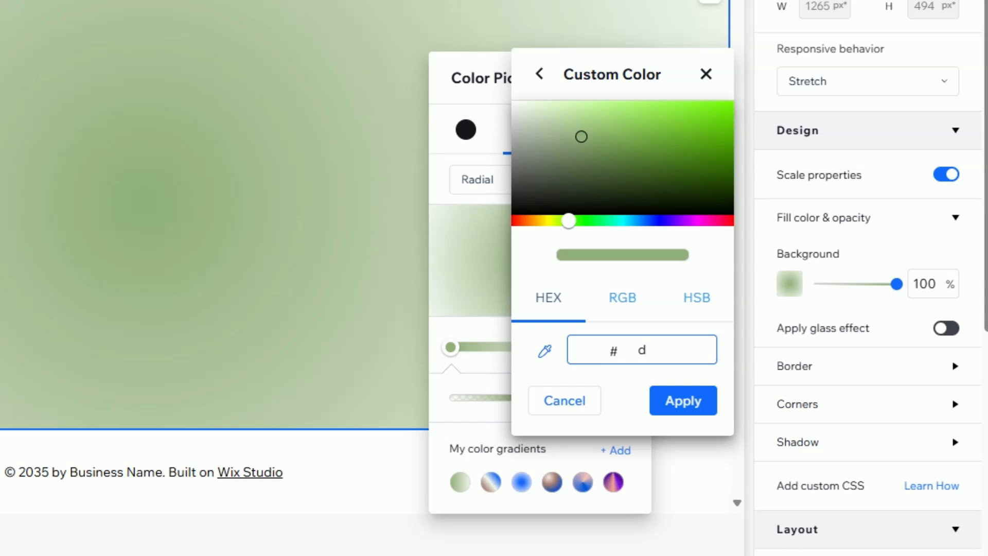
type("42253")
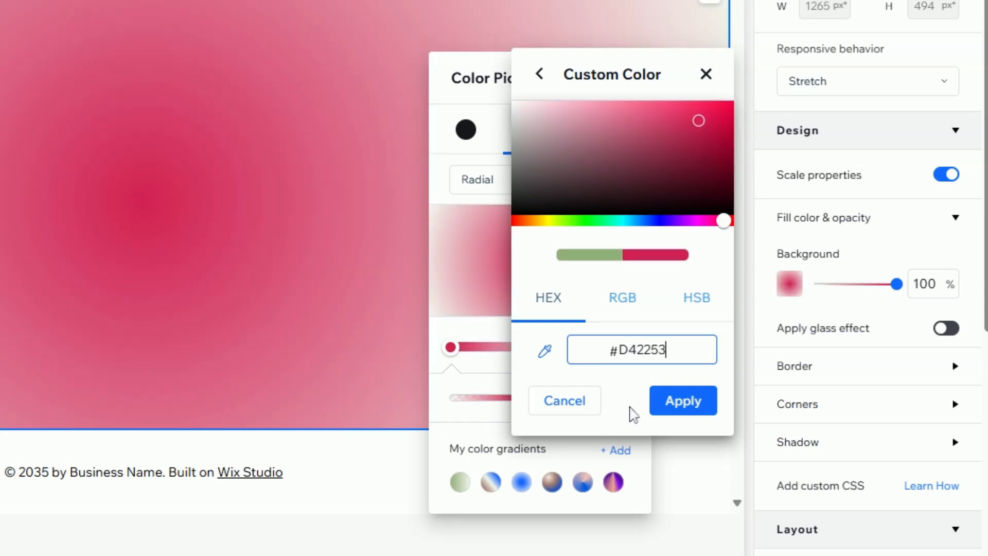
left_click(685, 409)
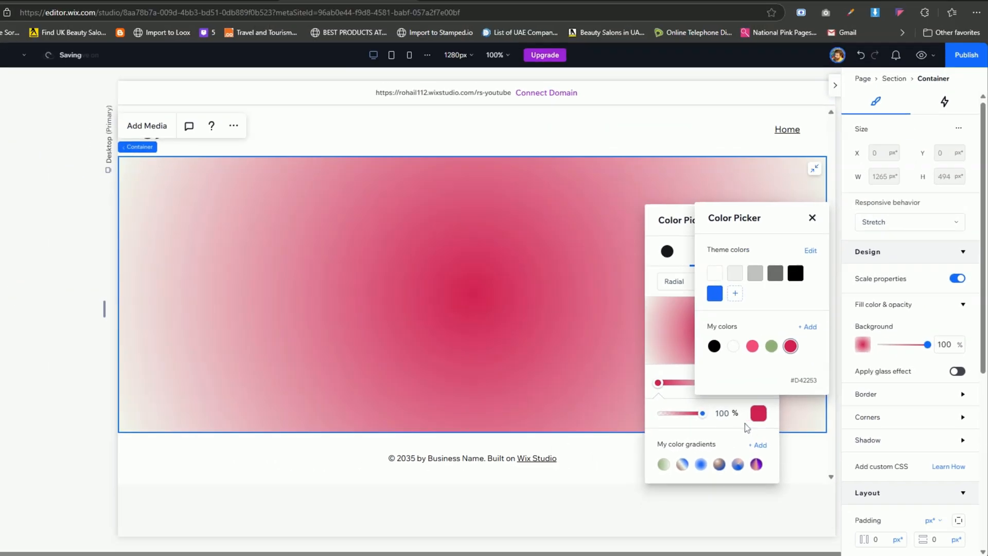
left_click(561, 425)
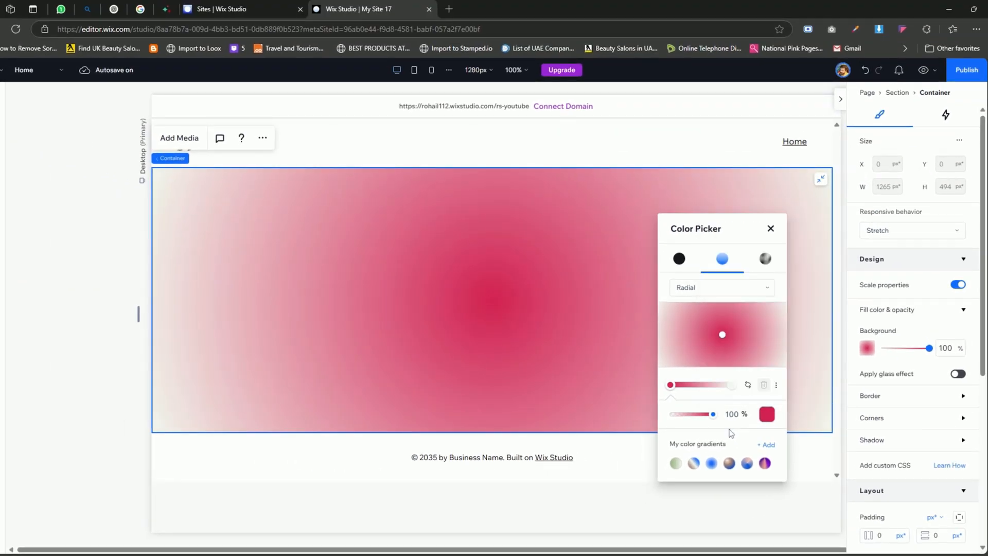
- Set the radial gradient's outer color stop to the custom color #F54F7D and close the color picker
left_click(731, 385)
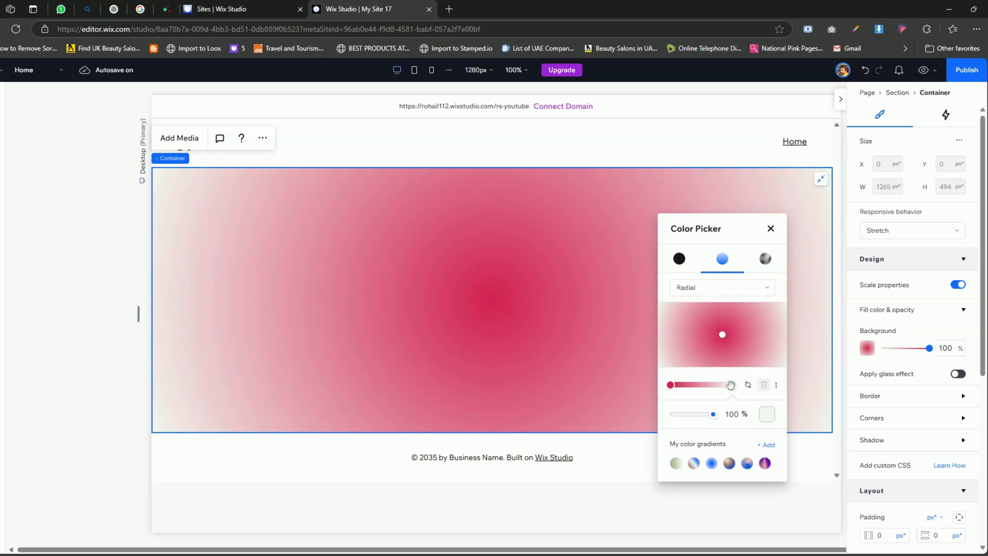
left_click(767, 414)
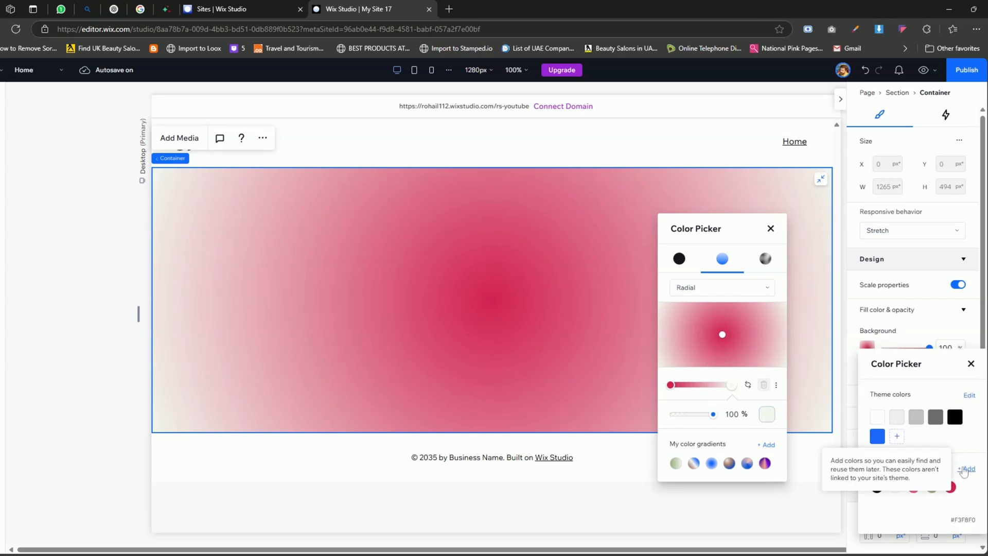
left_click(965, 469)
left_click_drag(906, 366, 786, 244)
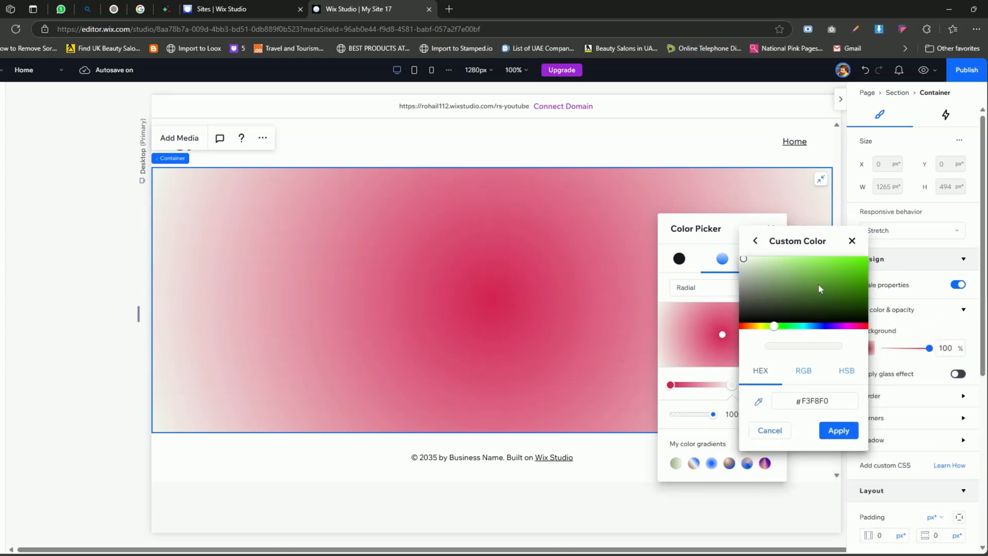
double_click(816, 401)
type("f54")
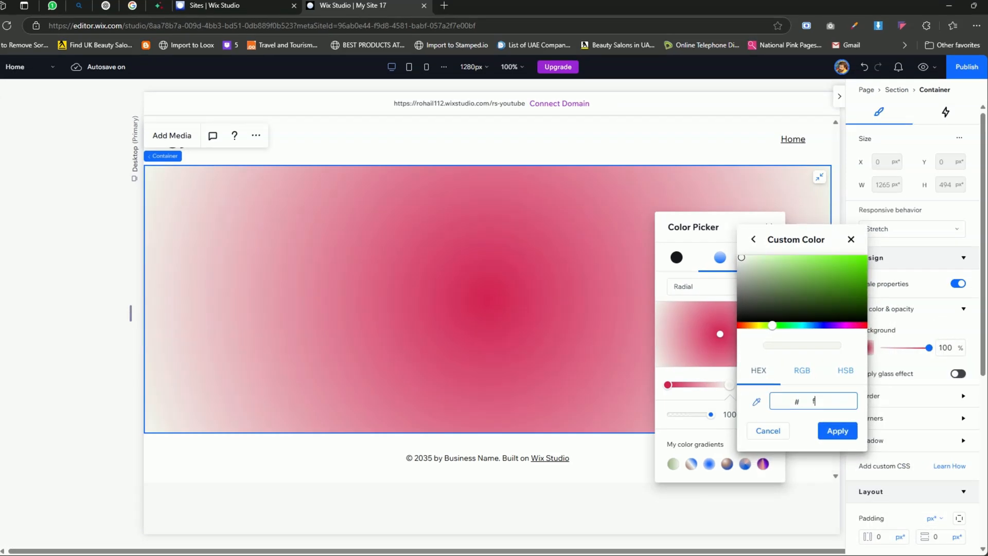
type("f7")
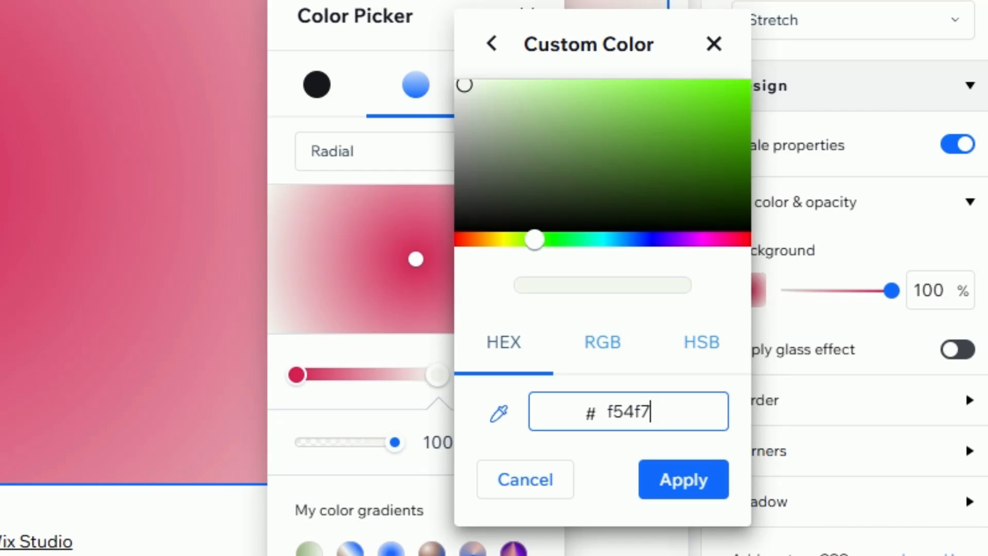
type("d")
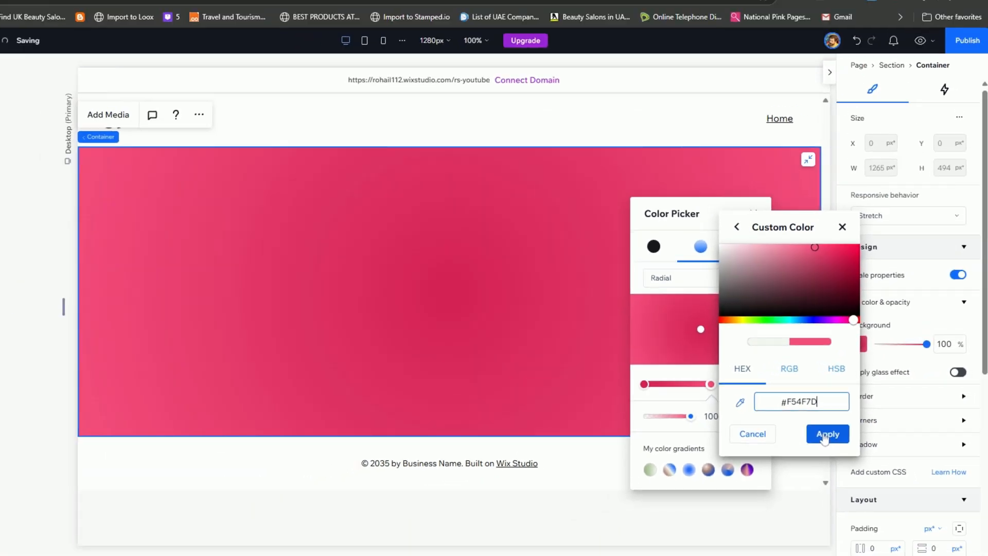
left_click(676, 487)
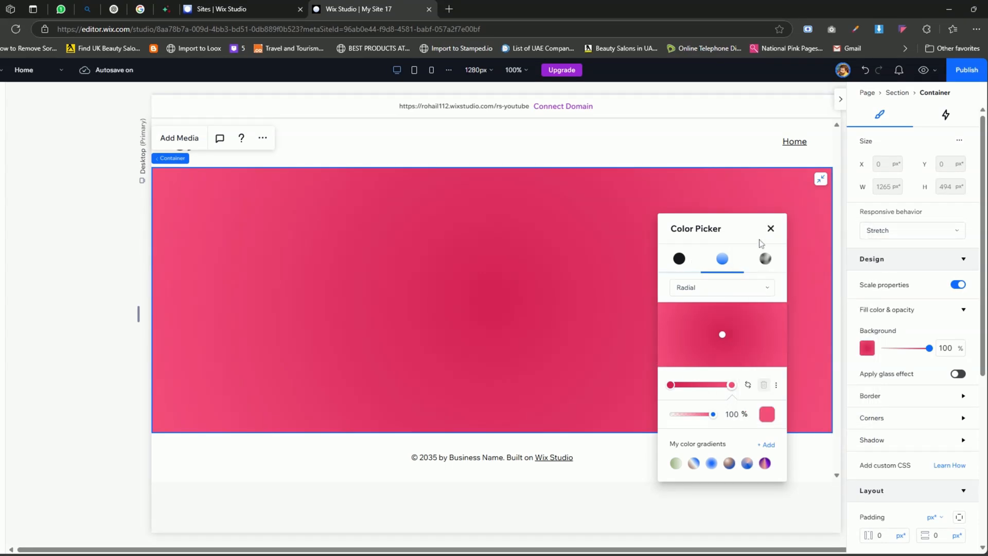
left_click(771, 229)
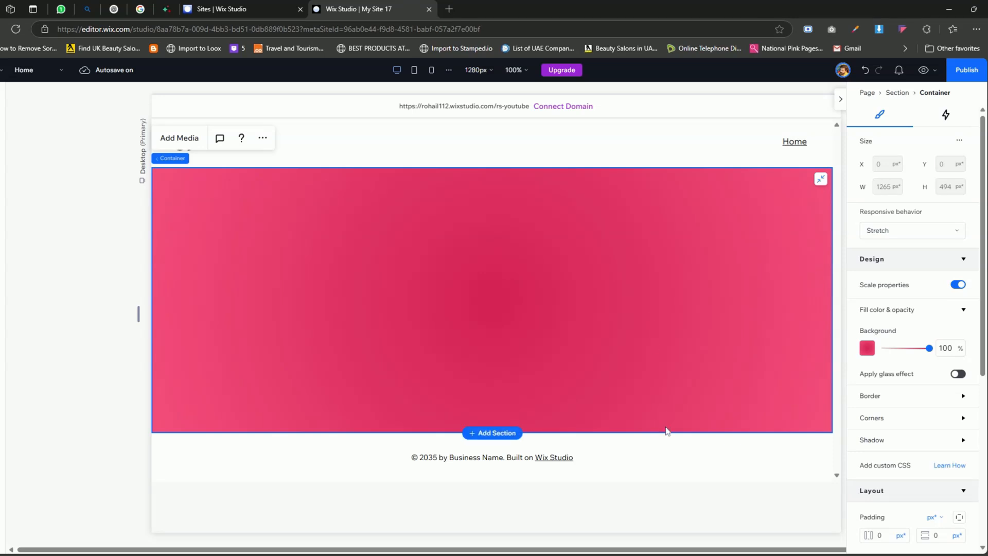
- Extend the section's lower edge until the stretched container is about 643 px high
left_click_drag(664, 431, 664, 506)
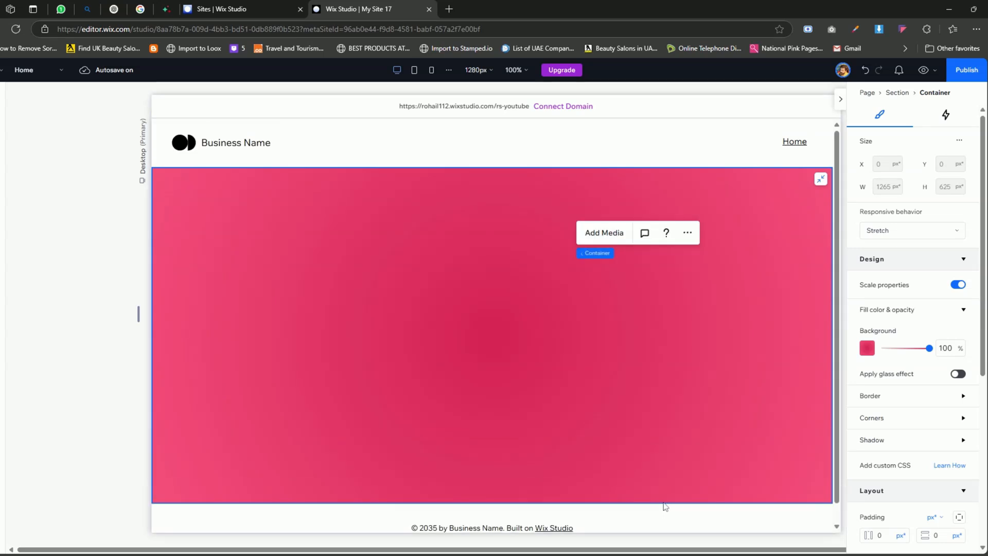
left_click_drag(666, 506, 665, 517)
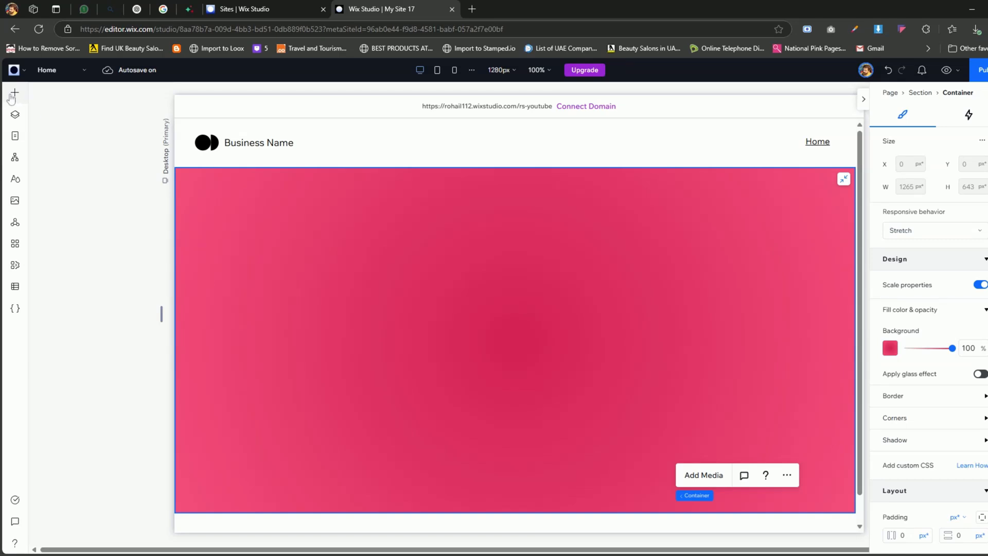
- Add an image element to the gradient container and replace its placeholder with the uploaded file Watermelon piece.png
left_click(15, 93)
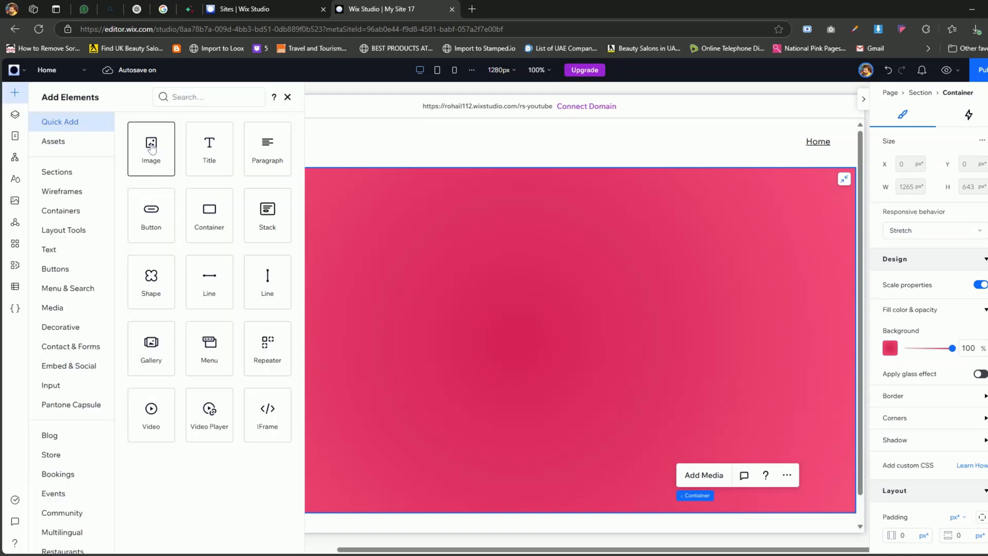
left_click_drag(267, 211, 457, 321)
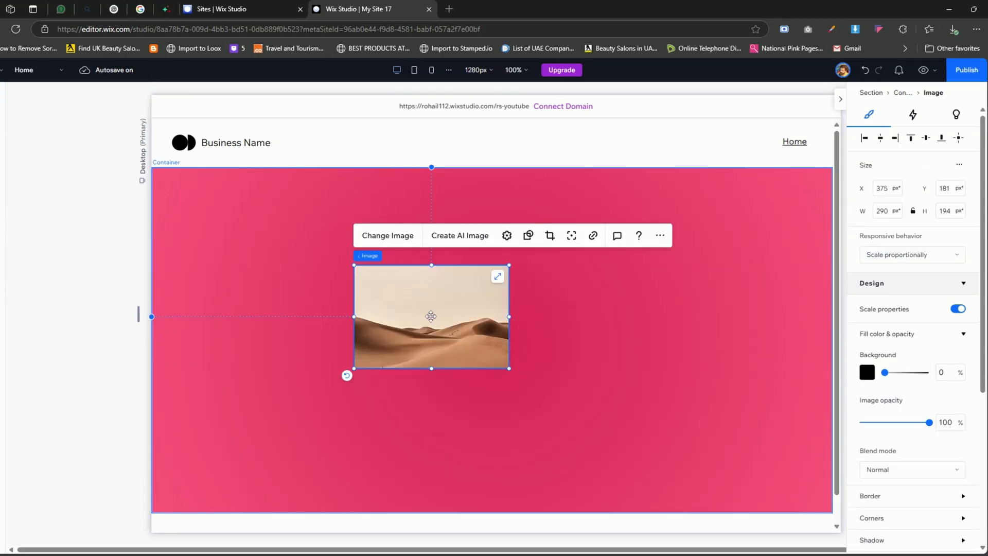
left_click(388, 236)
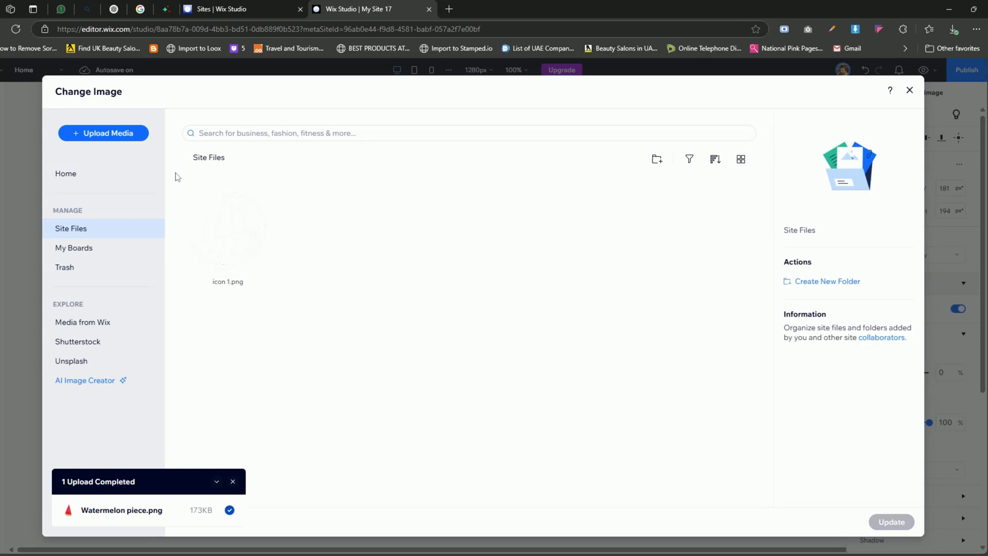
left_click(104, 133)
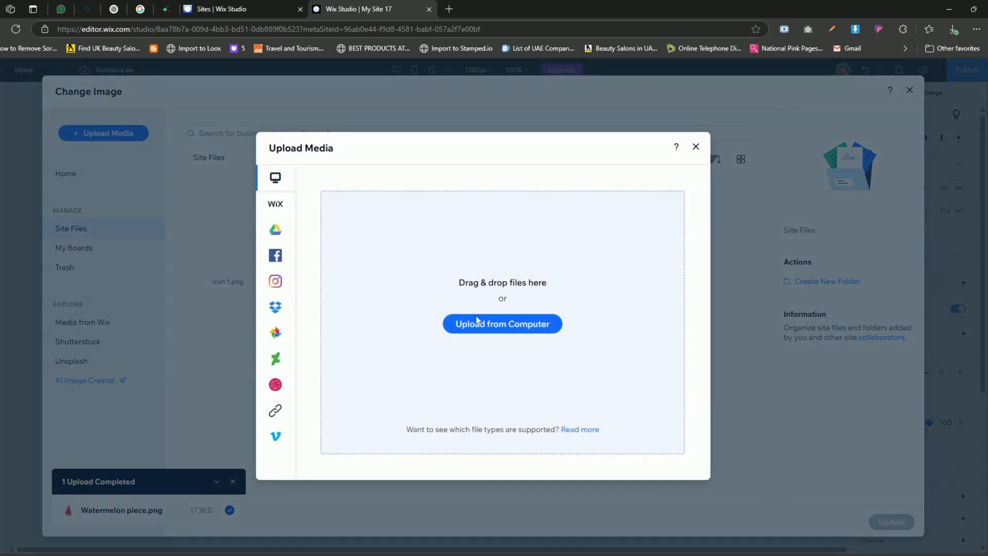
left_click(526, 332)
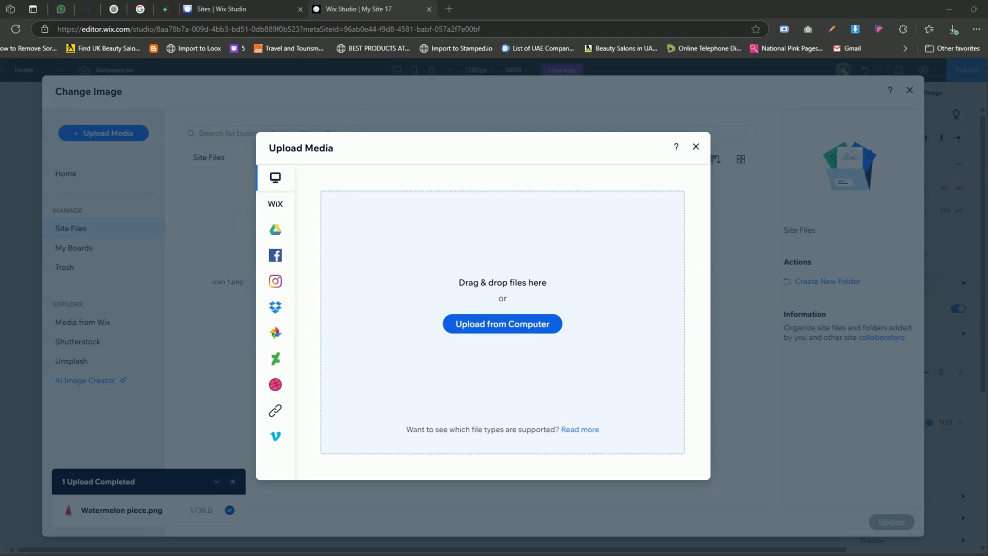
key("Return")
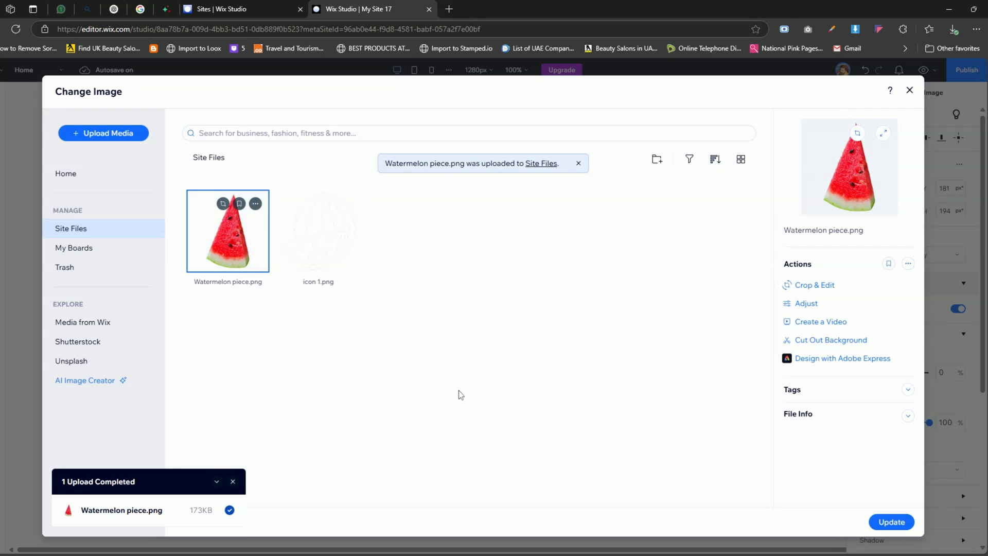
left_click(889, 523)
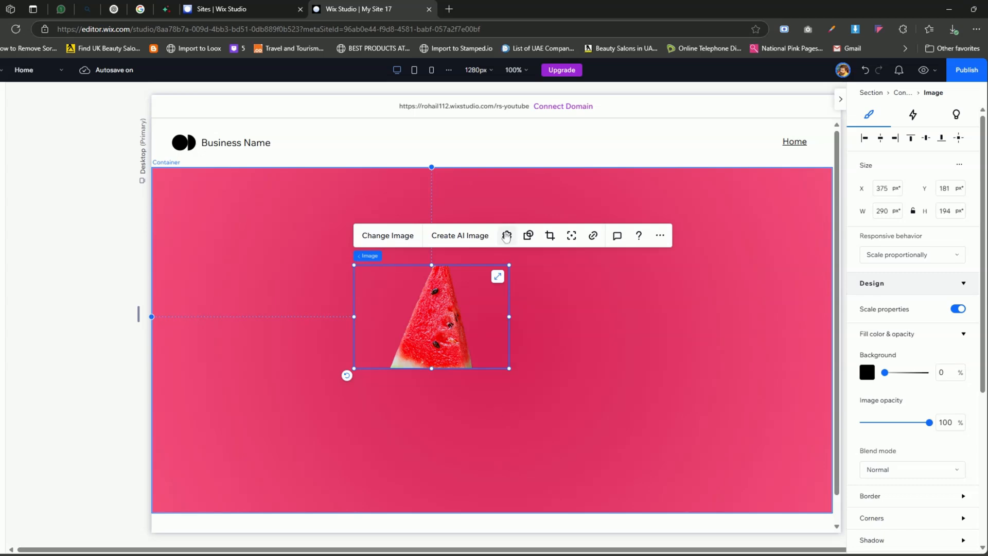
- Set the watermelon image's display mode to Fit to bounding box and close its settings
left_click(506, 236)
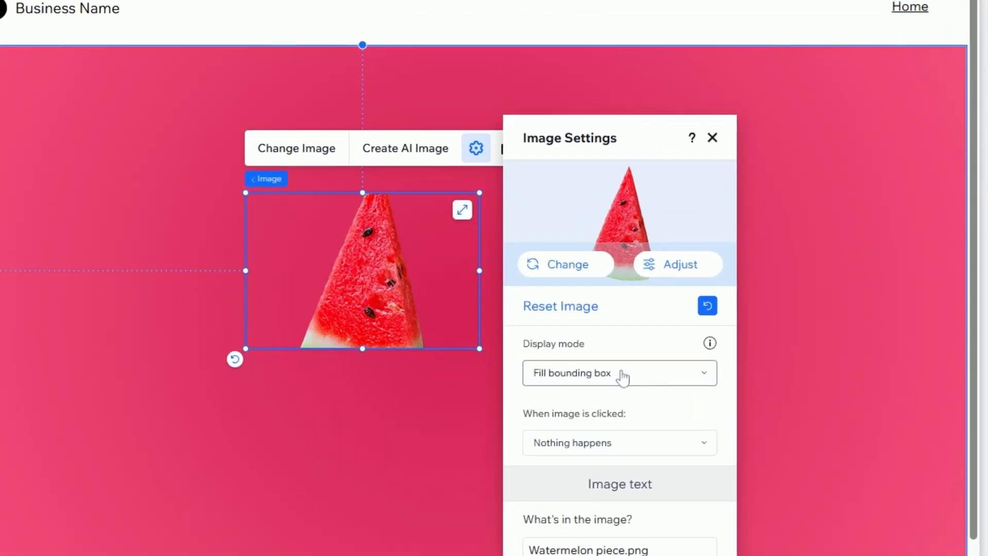
left_click(602, 385)
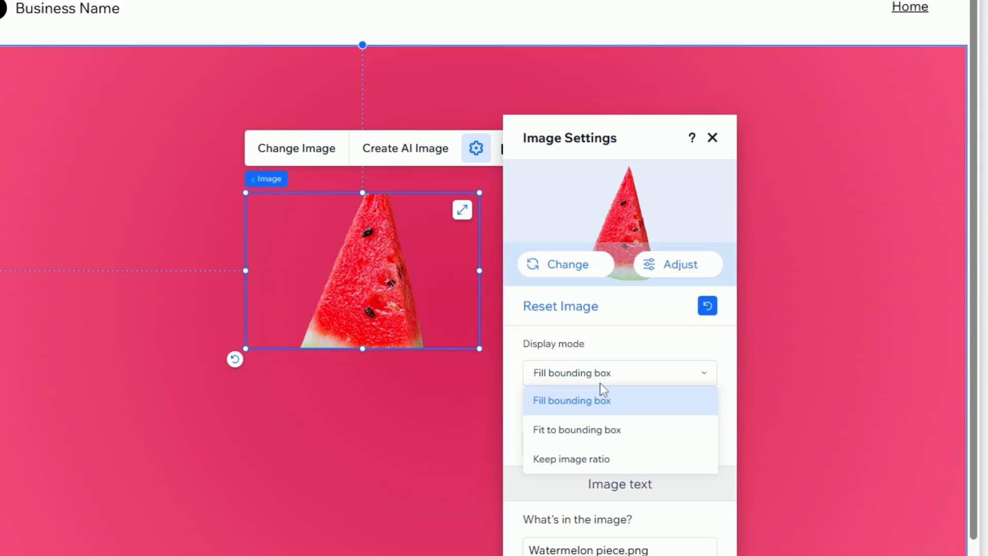
left_click(582, 440)
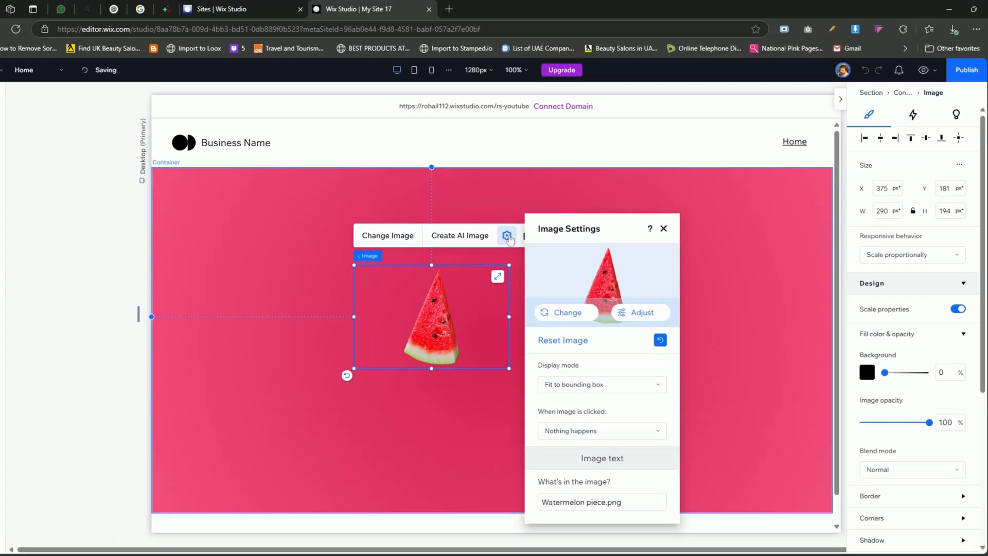
left_click(477, 148)
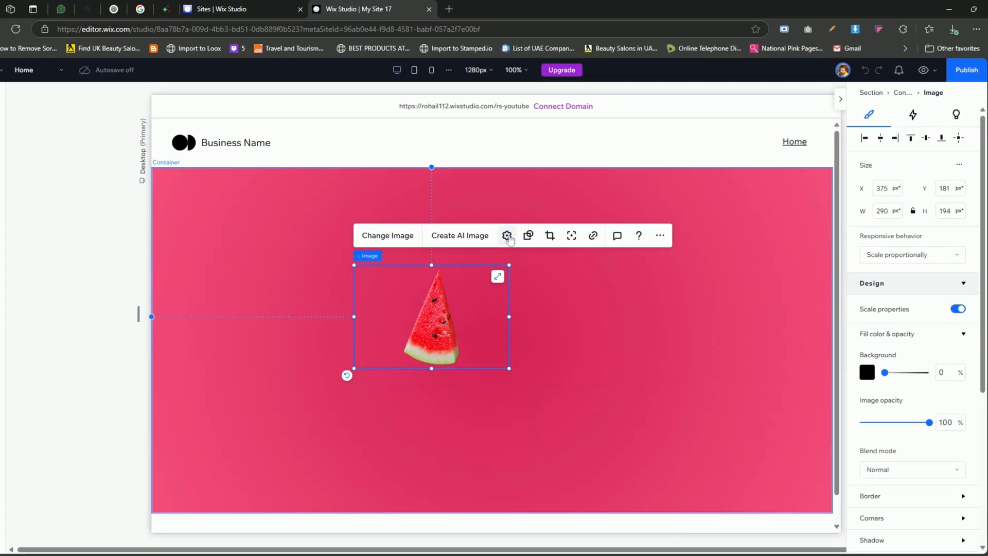
left_click(481, 395)
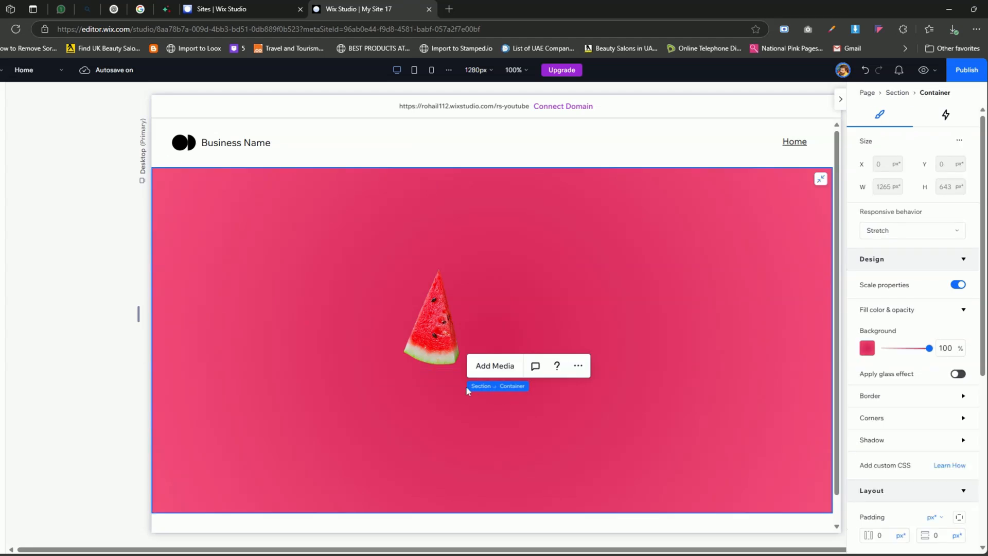
- Shrink the watermelon image to about 35 by 58 px and place it near the container's centre
left_click(445, 343)
left_click_drag(510, 369, 504, 348)
left_click(534, 414)
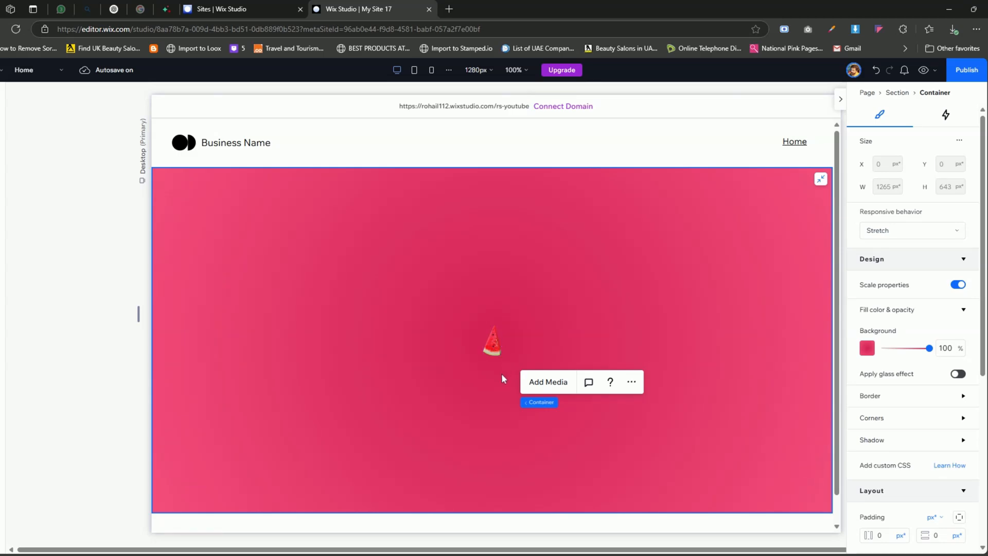
- Give the watermelon slice a Glide entrance animation and open its adjustment settings
left_click(493, 350)
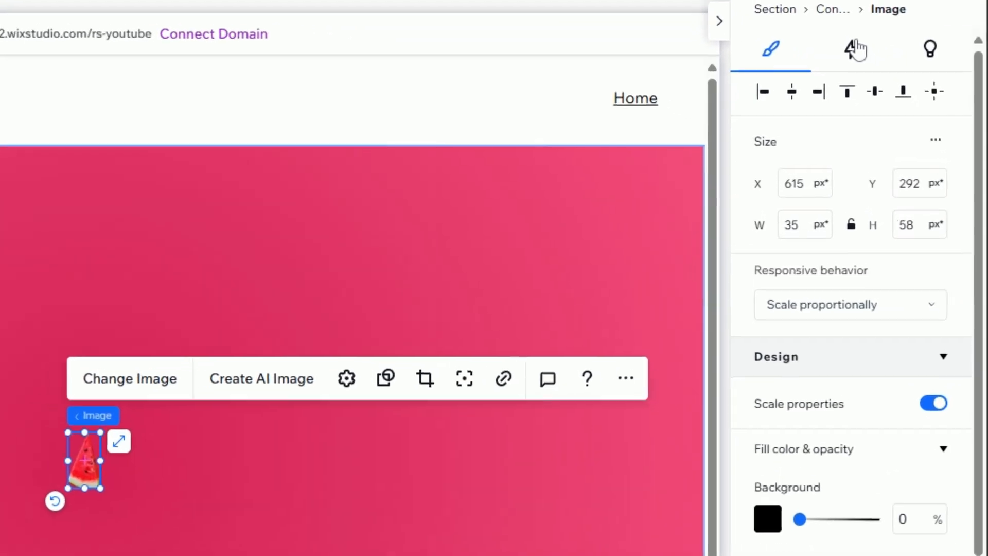
left_click(917, 114)
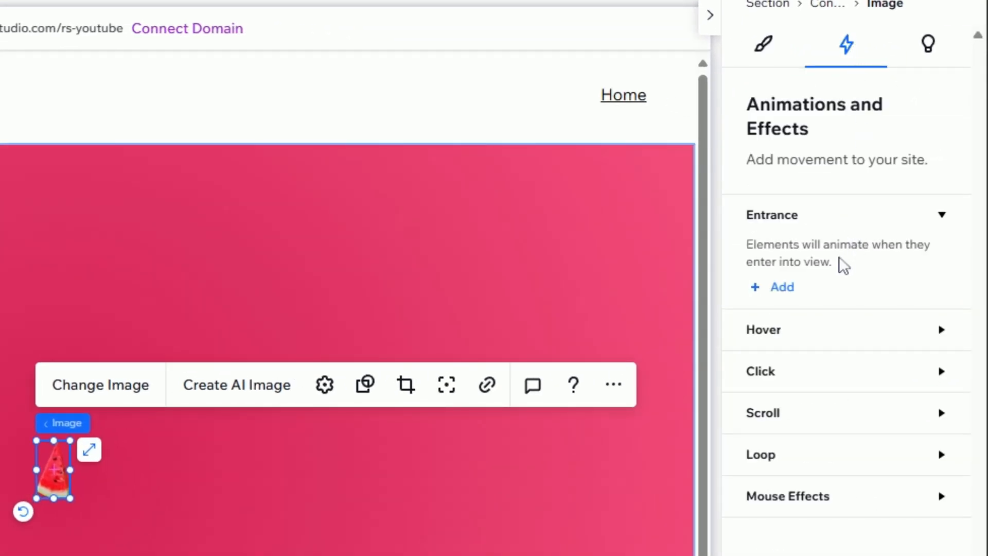
left_click(782, 287)
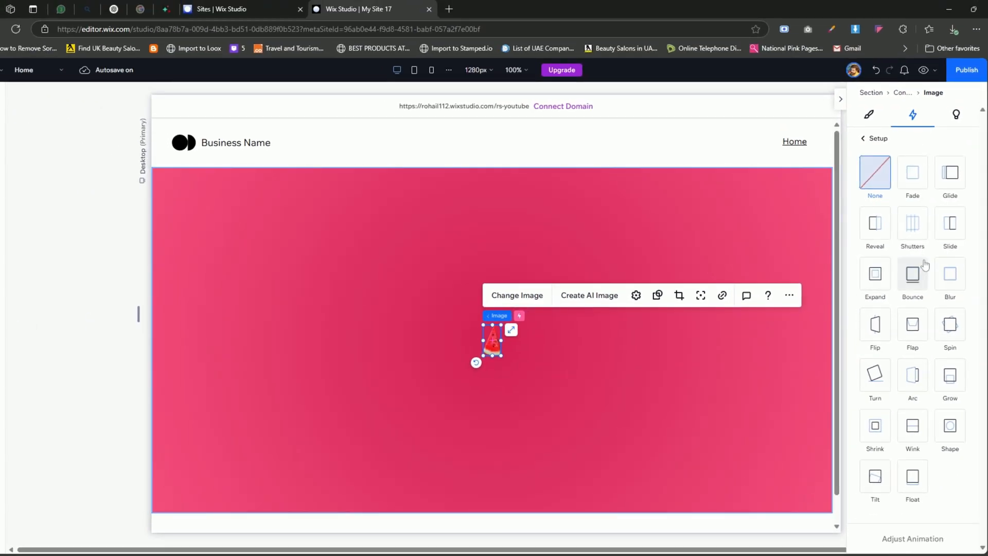
left_click(953, 184)
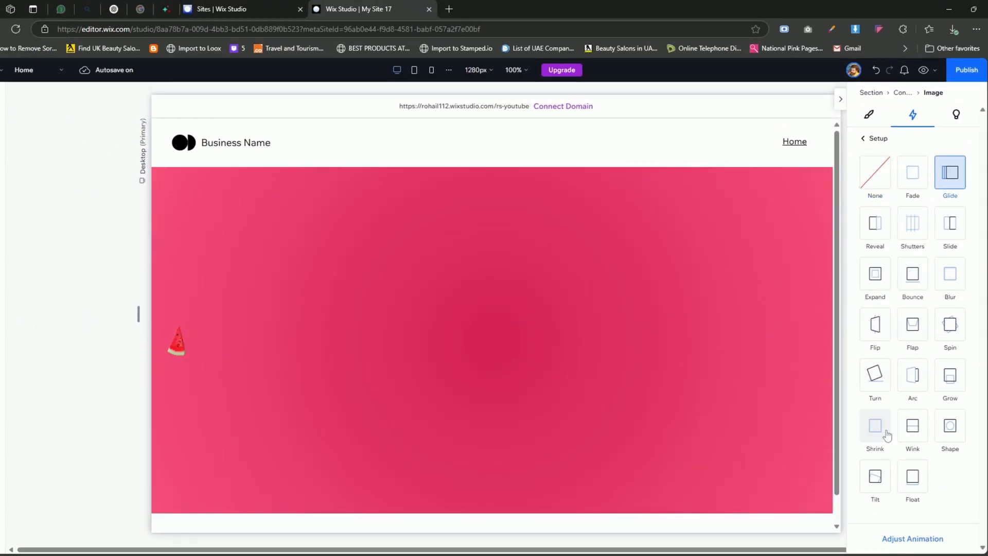
left_click(921, 541)
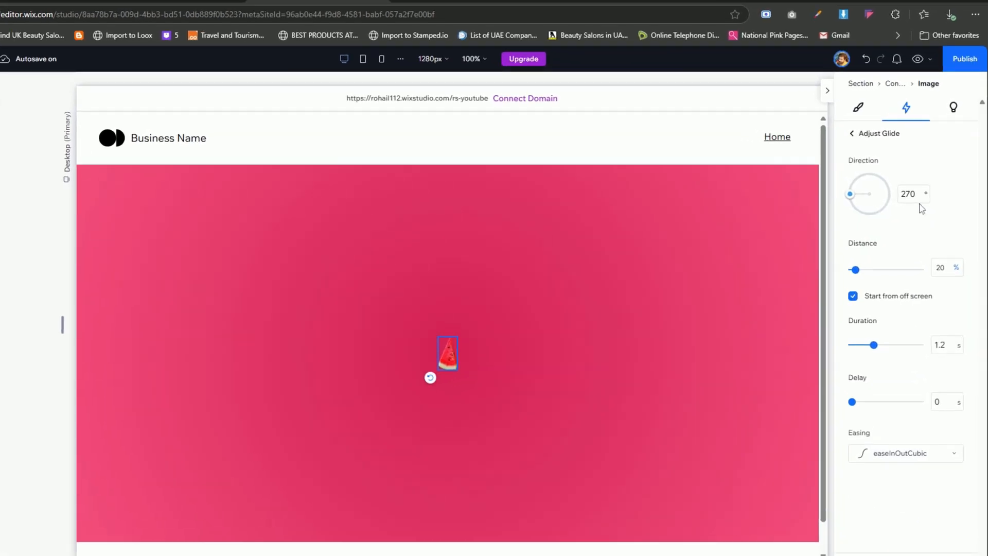
- Set the Glide animation's direction to 180° and its distance to 110%
double_click(909, 196)
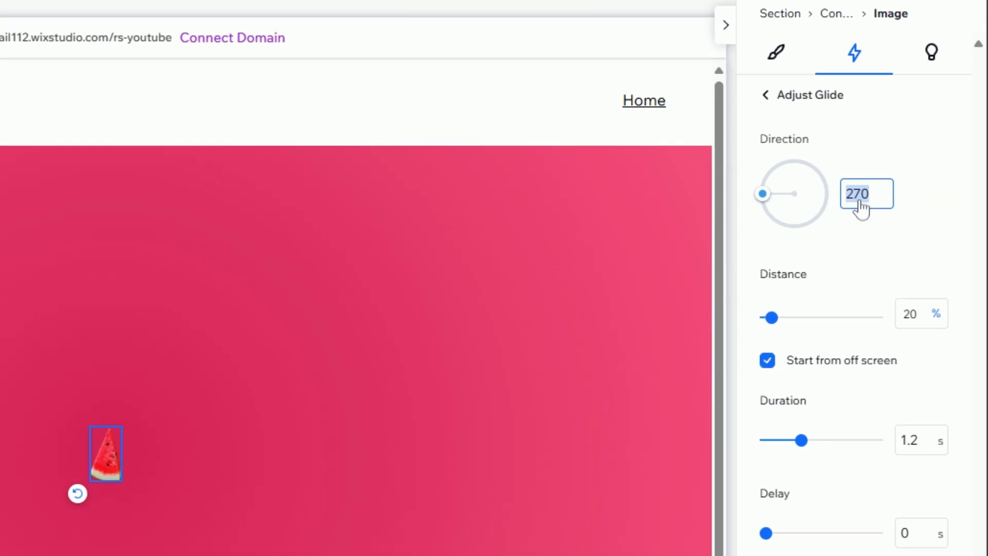
type("180")
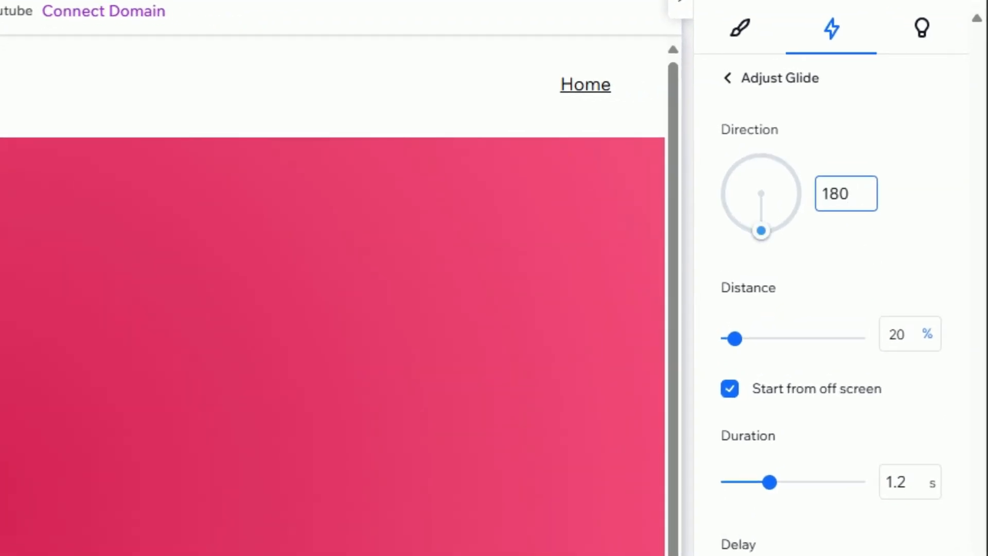
left_click(860, 248)
left_click(901, 335)
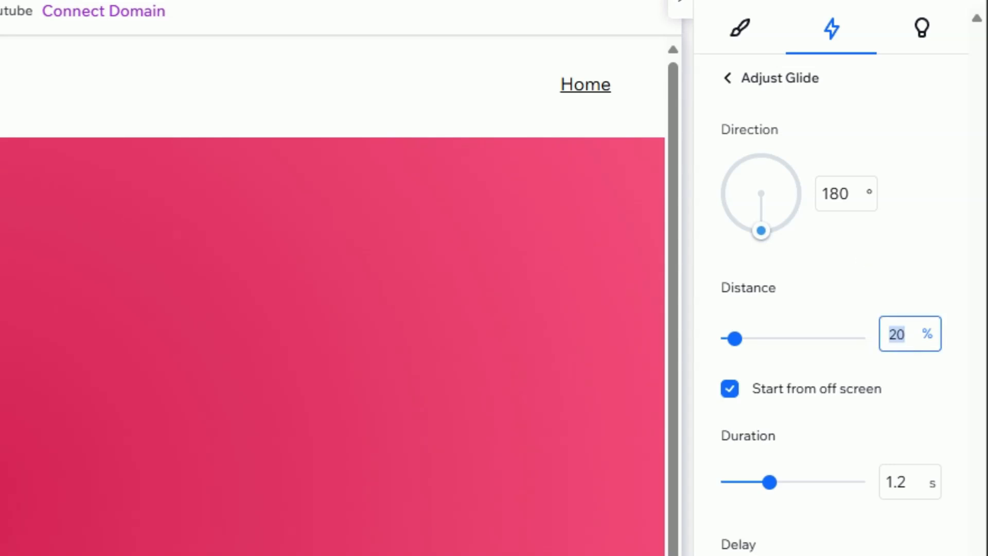
type("110")
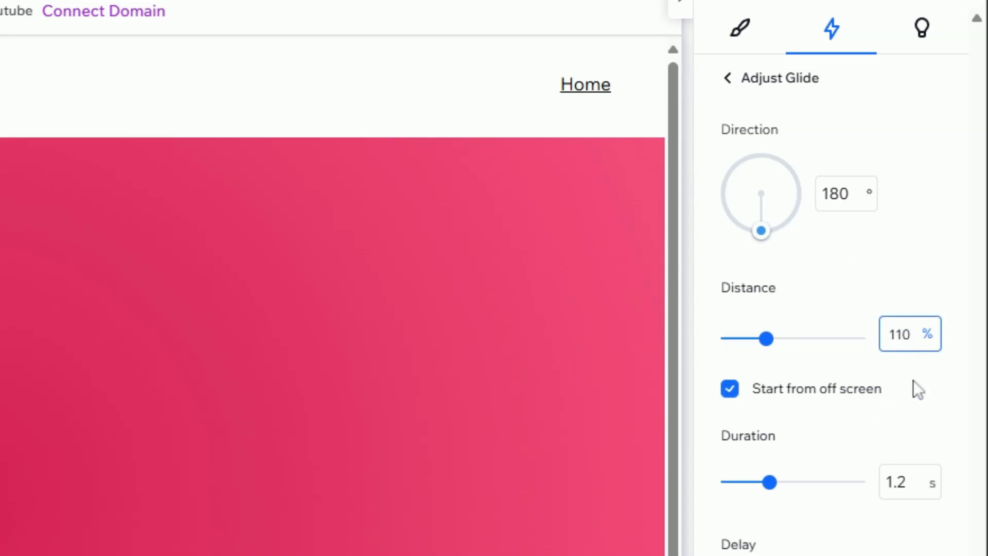
left_click(760, 360)
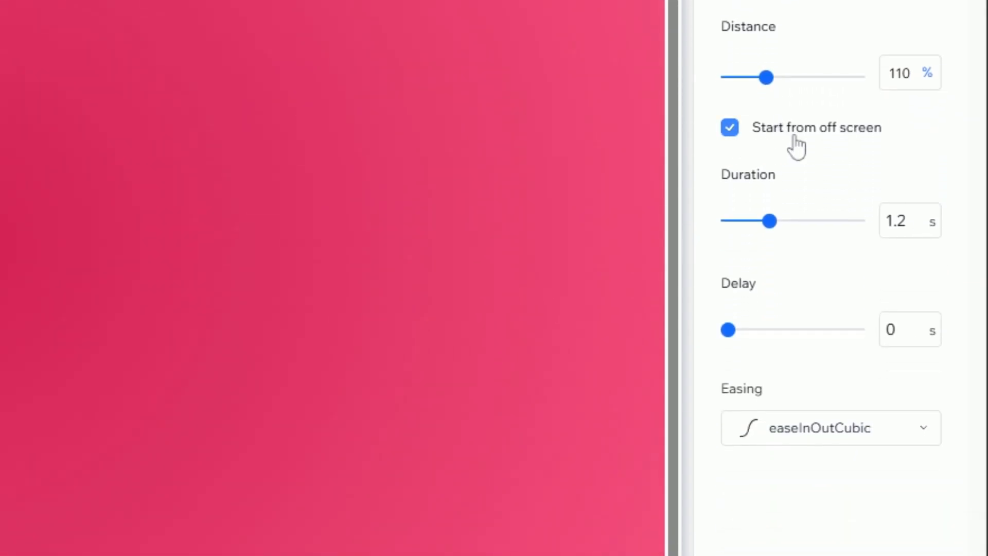
- Set the Glide duration to 1 s with easeInOutCubic easing and preview the animation
left_click(904, 233)
type("1")
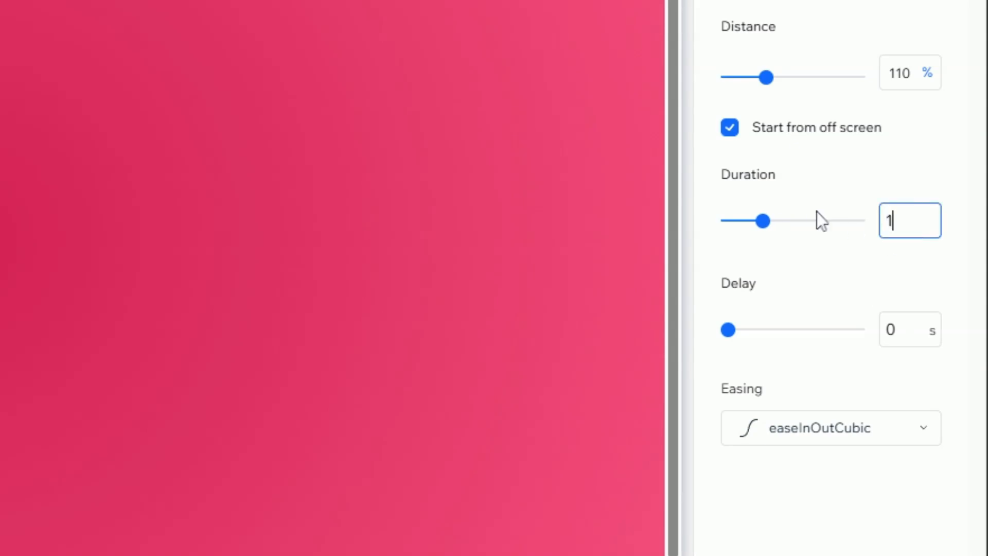
left_click(815, 193)
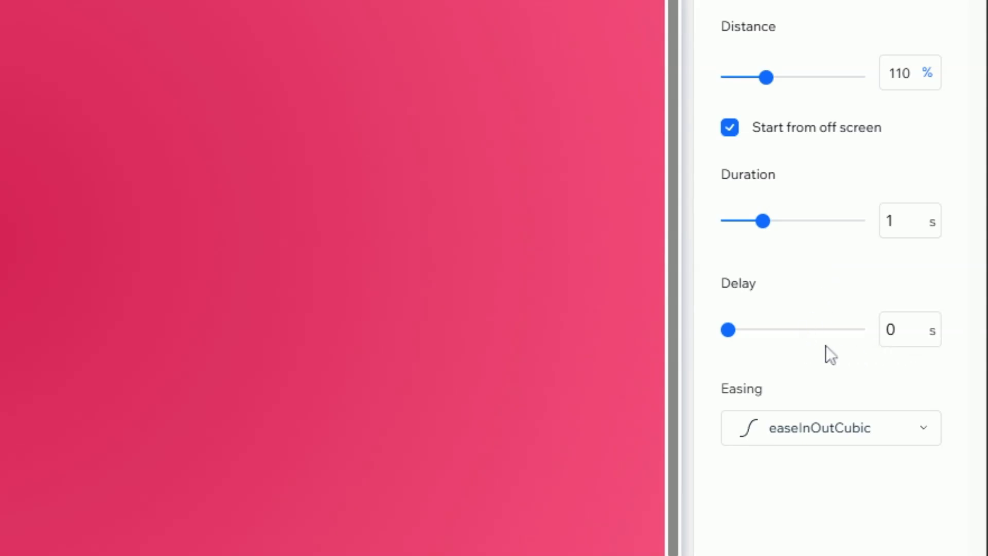
left_click(856, 438)
left_click(815, 442)
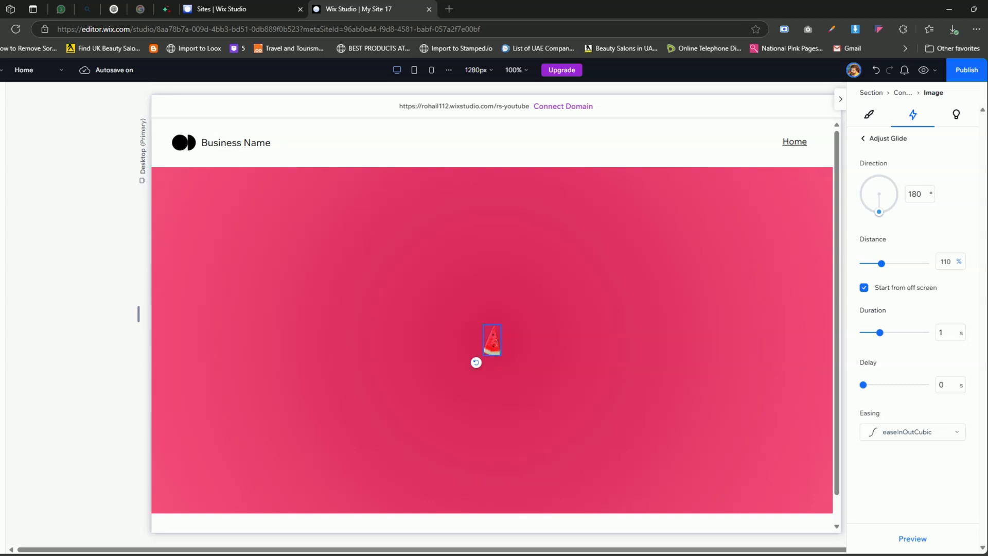
left_click(915, 539)
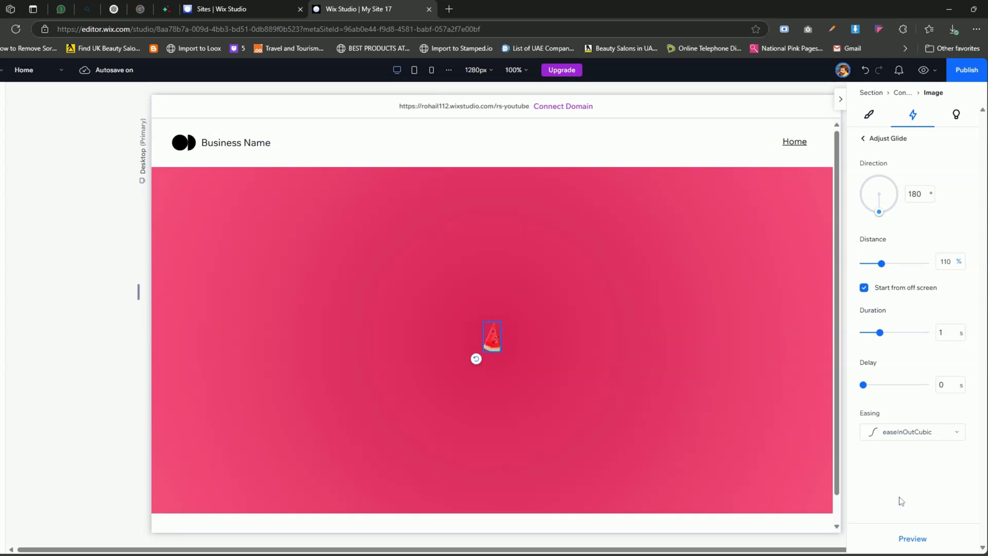
- Duplicate the watermelon slice, then rotate and place the copy against the first slice to start a circle
right_click(490, 344)
left_click(521, 192)
left_click_drag(504, 357, 508, 343)
left_click_drag(495, 360, 502, 337)
- Set the second slice's Glide entrance delay to 0.2 s
left_click(869, 224)
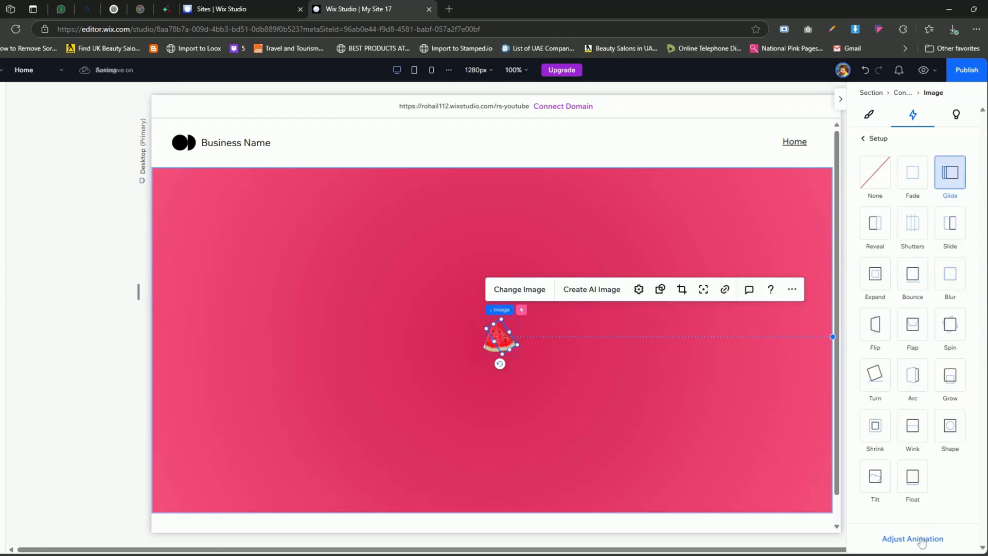
left_click(921, 539)
left_click(945, 385)
type("0.2")
left_click(916, 476)
- Duplicate the second slice, then rotate and place the copy as the circle's third piece
right_click(505, 335)
left_click(538, 195)
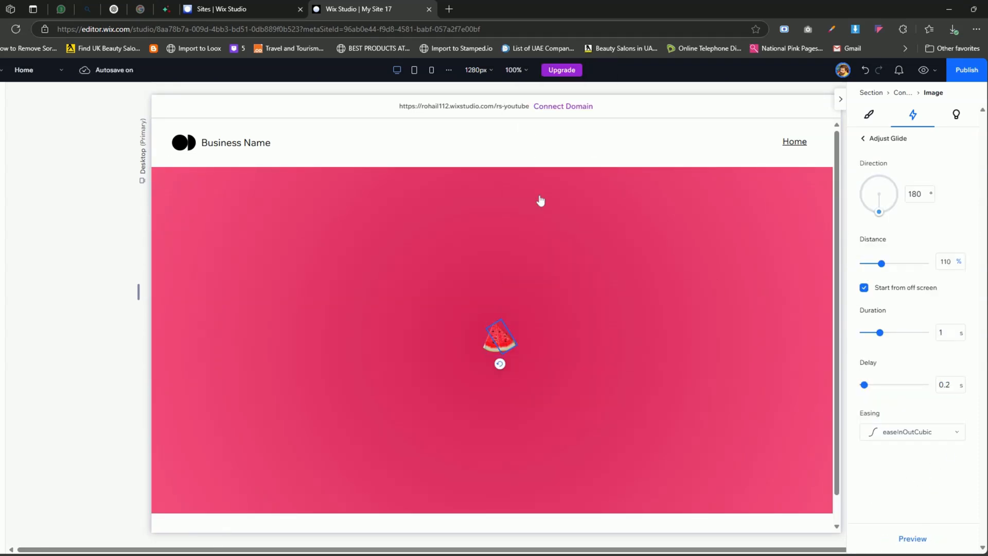
mouse_move(513, 347)
left_mouse_down()
mouse_move(518, 326)
mouse_move(522, 344)
left_mouse_up()
left_click_drag(518, 329, 513, 334)
- Set the third slice's Glide entrance delay to 0.4 s
left_click(869, 224)
left_click(921, 539)
left_click(946, 385)
type("0.4")
key("Return")
- Duplicate the third slice and position the copy as the circle's fourth piece
right_click(514, 340)
left_click(517, 198)
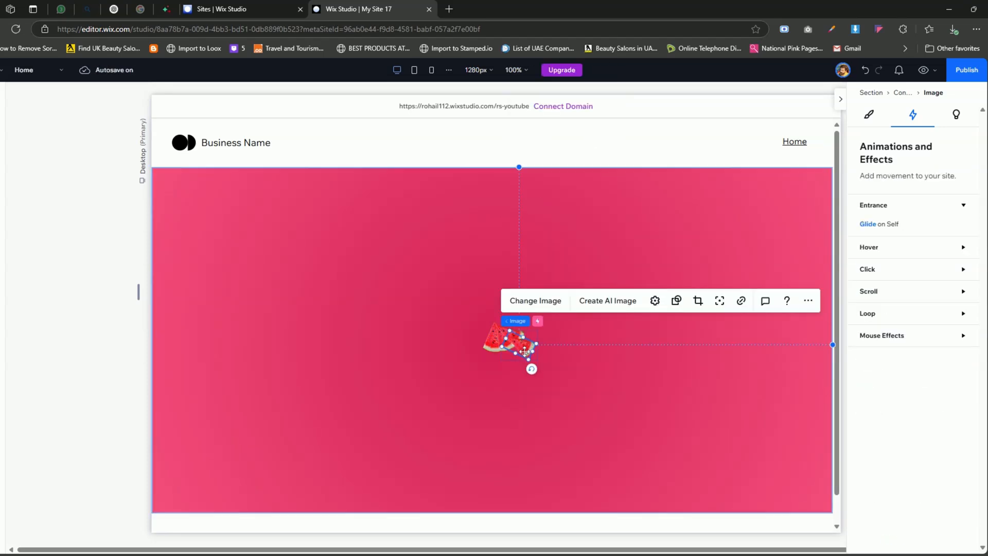
left_click_drag(530, 363, 520, 328)
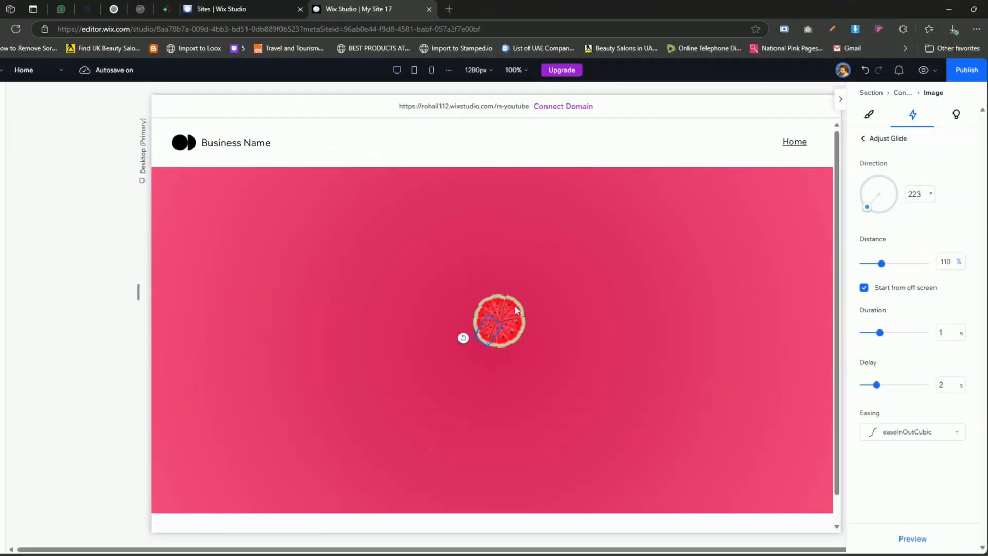
- Check the last slice's Glide direction and delay, preview the page with the animated watermelon circle, and return to editing
left_click(915, 194)
left_click(948, 390)
left_click(925, 71)
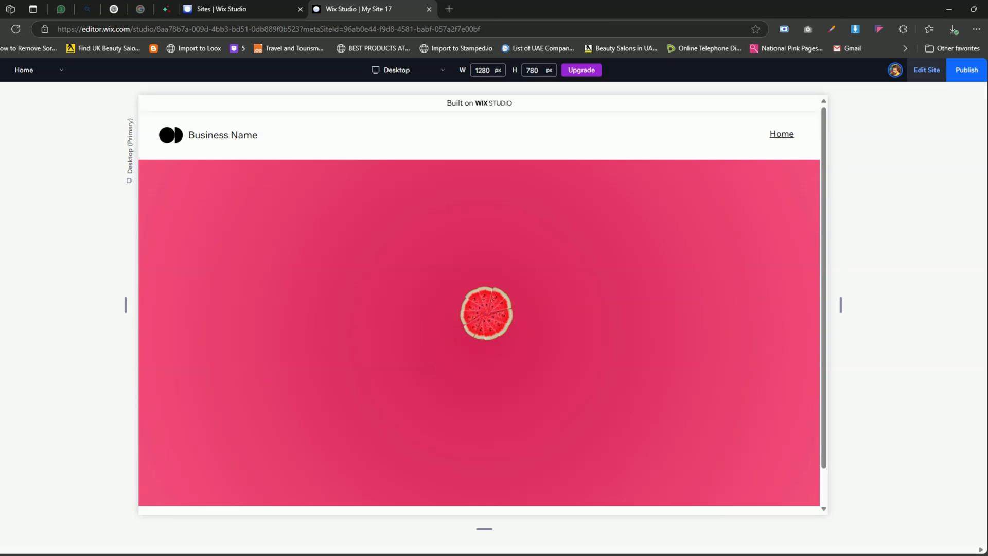
left_click(927, 72)
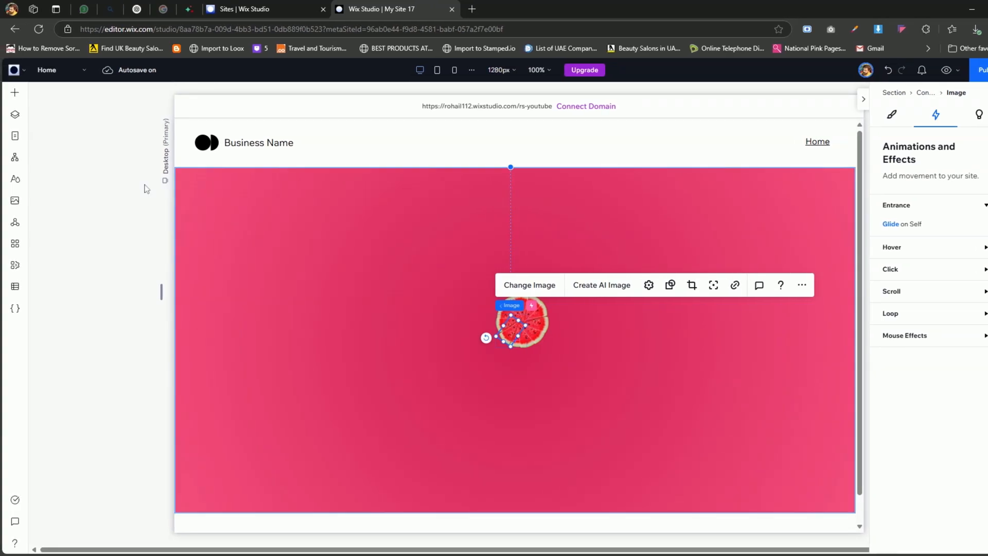
- Add an image element beside the watermelon circle and replace its picture with Soda_Can_Mockup_1.png
left_click(13, 94)
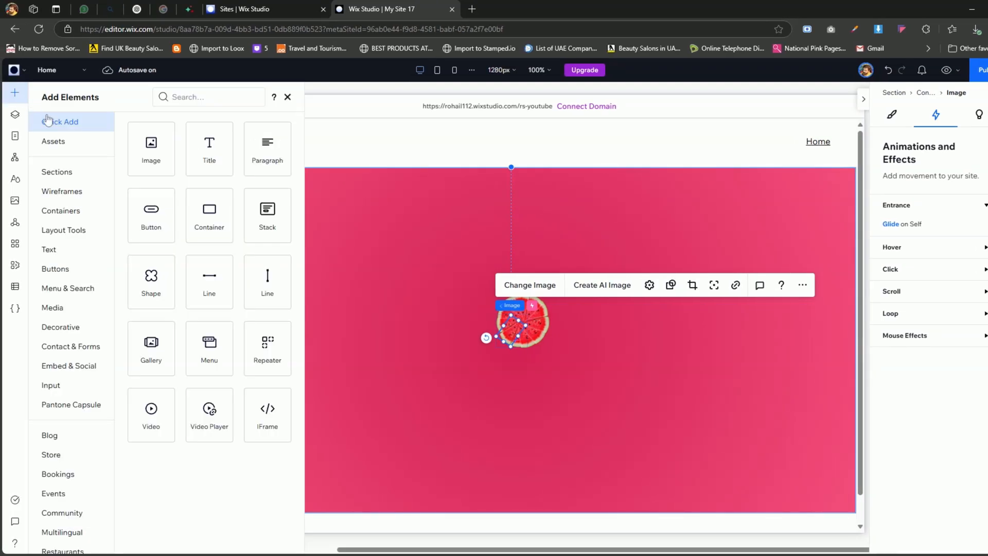
left_click_drag(154, 153, 356, 341)
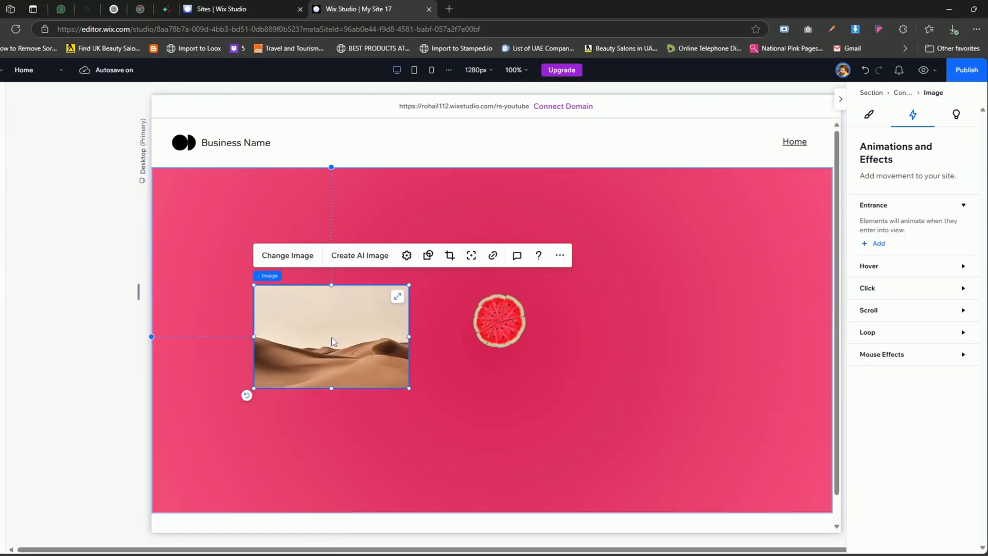
left_click(295, 256)
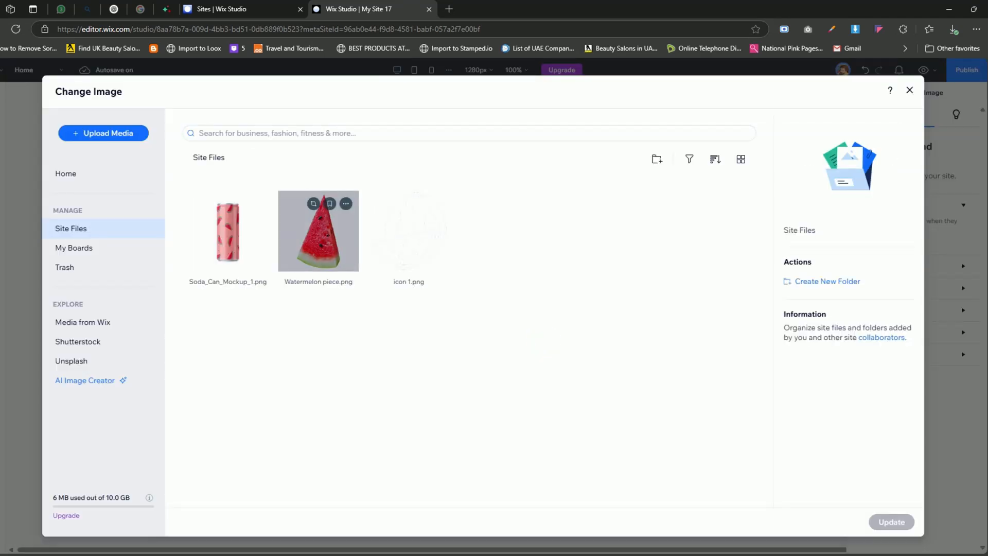
left_click(235, 255)
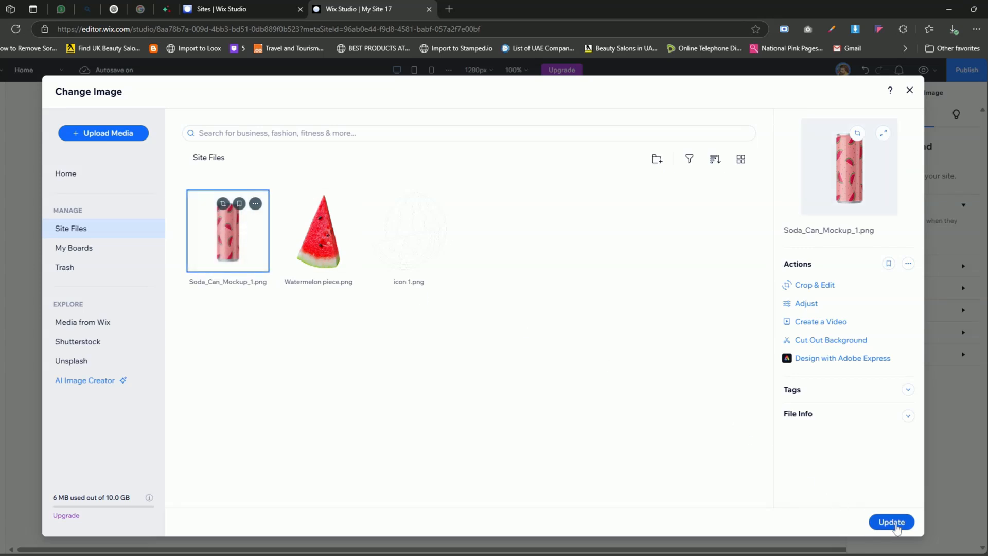
left_click(891, 522)
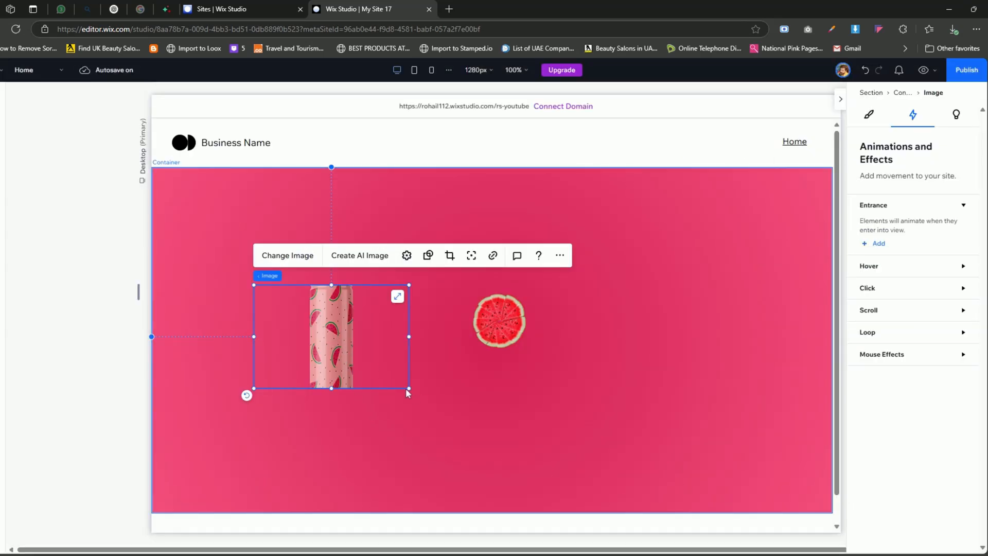
- Enlarge the soda can image and set its display mode to Fit to bounding box
left_click_drag(409, 387, 497, 438)
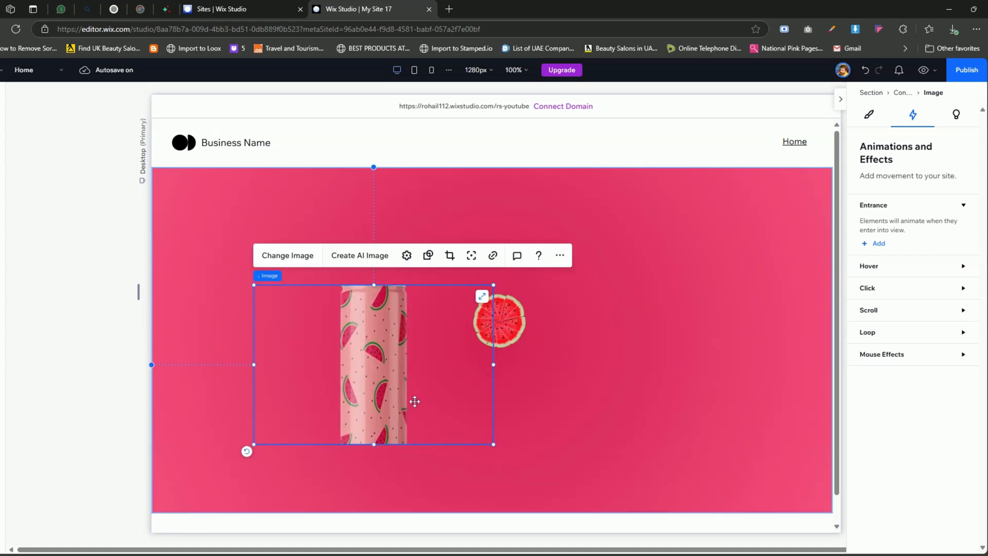
right_click(383, 357)
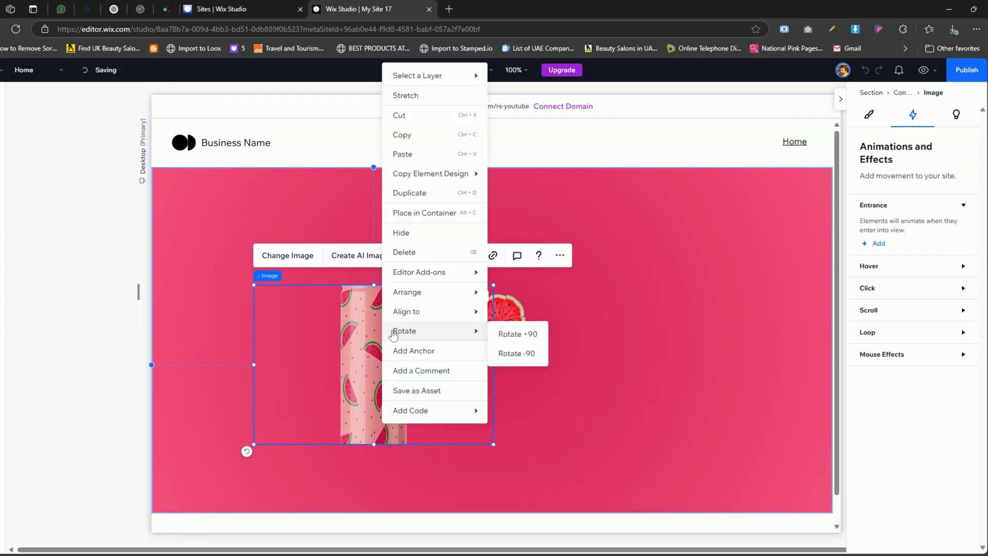
left_click(372, 320)
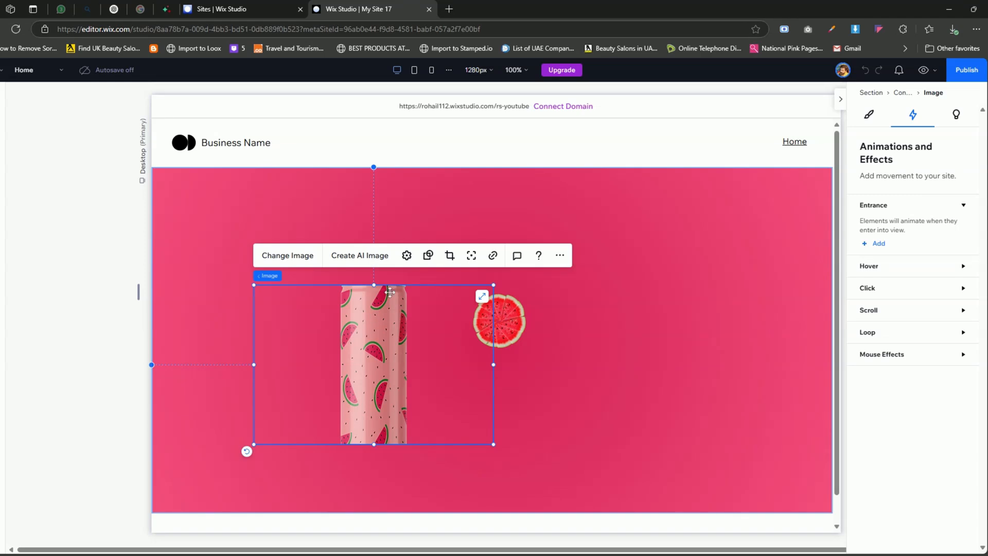
left_click(407, 255)
left_click(566, 393)
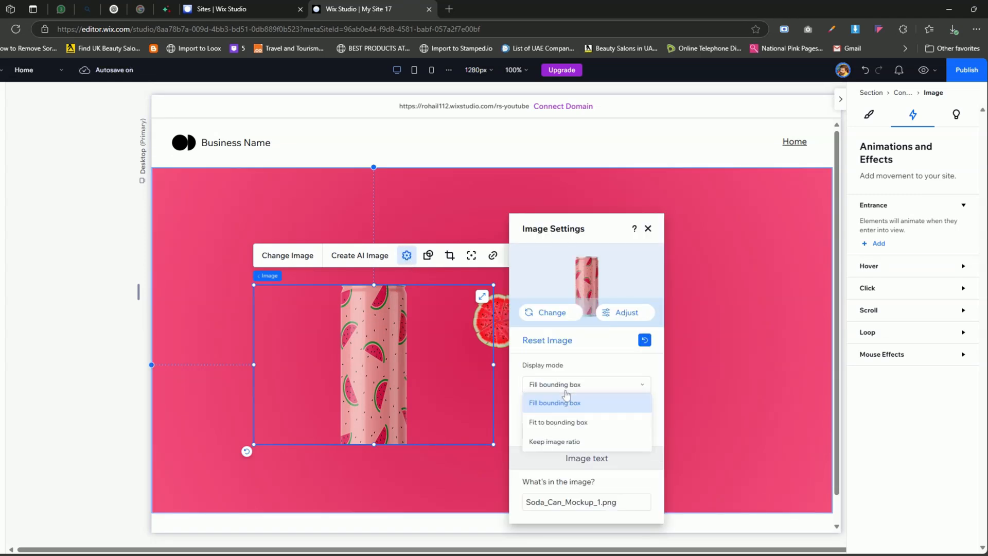
left_click(565, 421)
- Resize the soda can image to about 249 × 586 px and centre it over the watermelon circle
left_click_drag(378, 368, 218, 490)
left_click_drag(623, 223, 724, 156)
left_click_drag(467, 320, 497, 327)
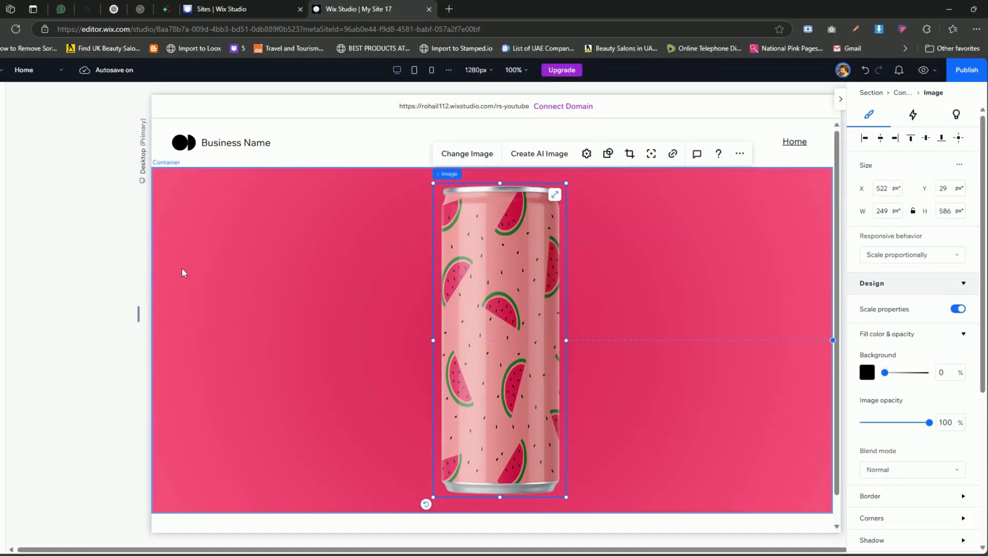
- Add a title in the hero's lower-left area, beside the can, and set its font to Lobster
left_click(13, 94)
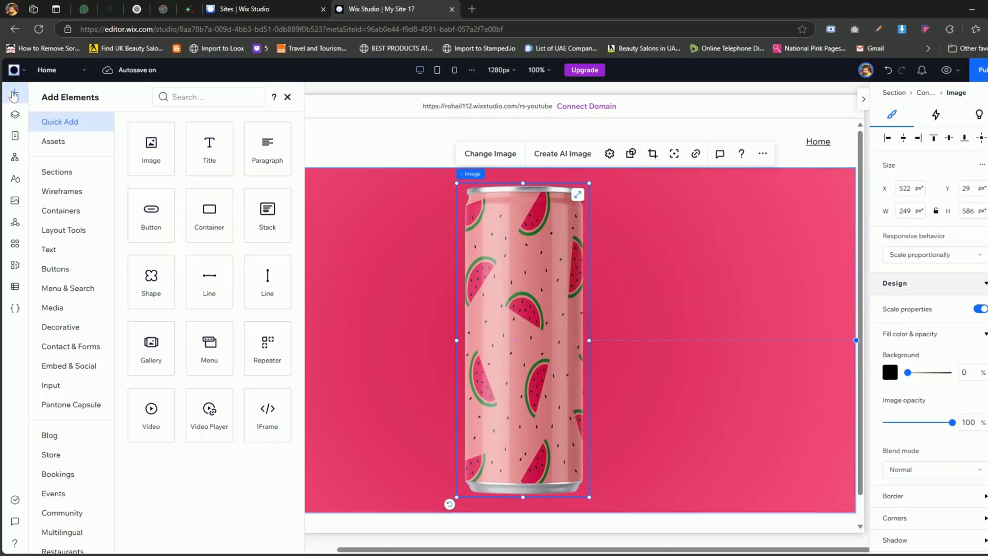
left_click_drag(211, 155, 280, 414)
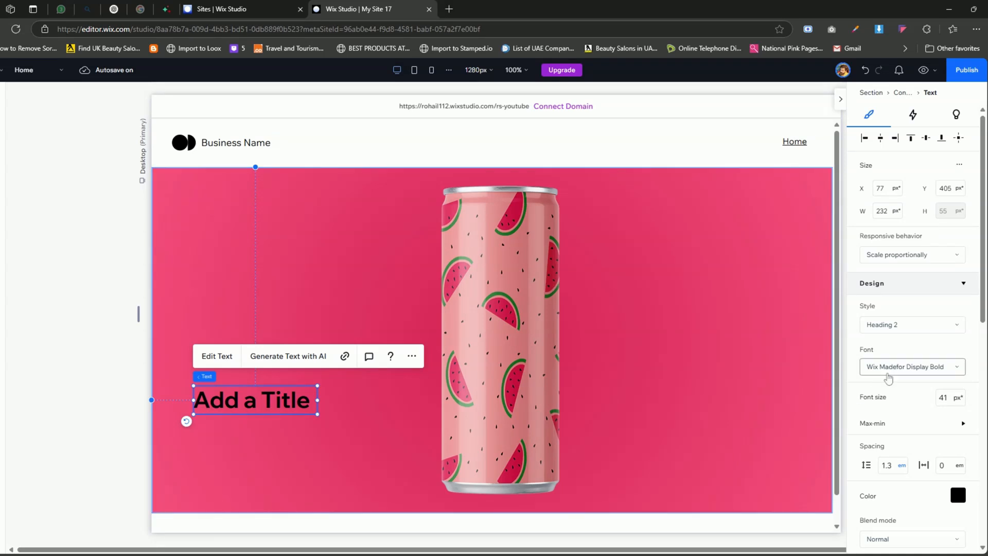
left_click(892, 366)
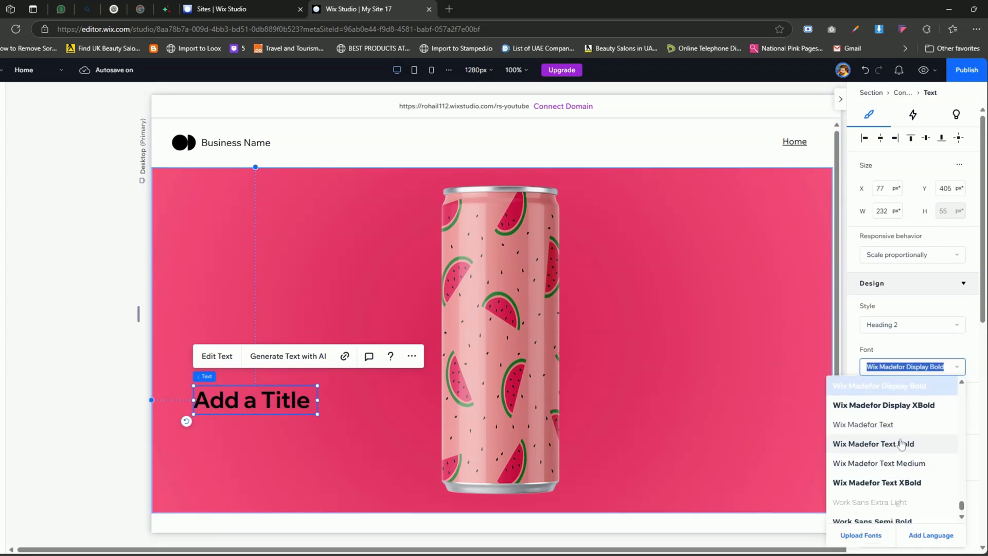
scroll(901, 443, "up", 10)
type("Lo")
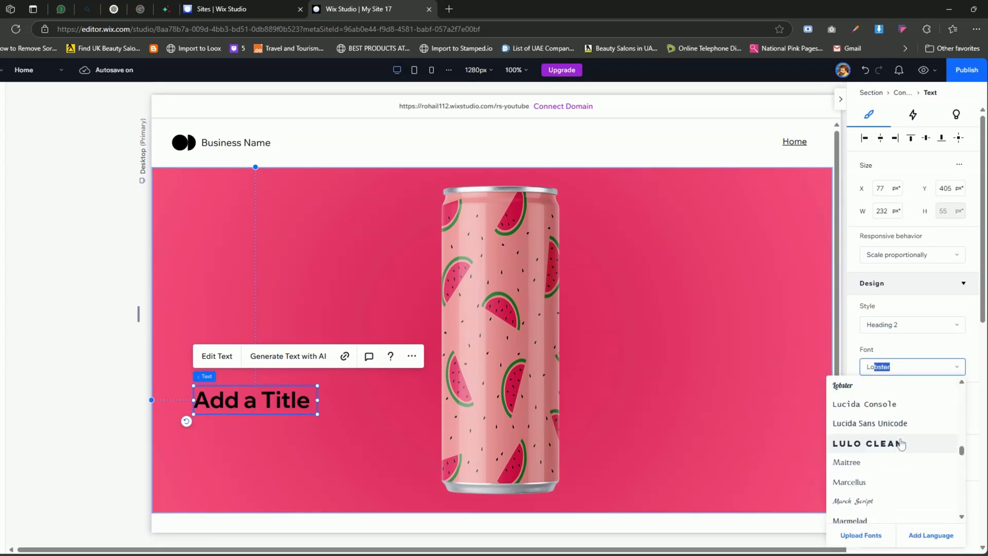
type("bste")
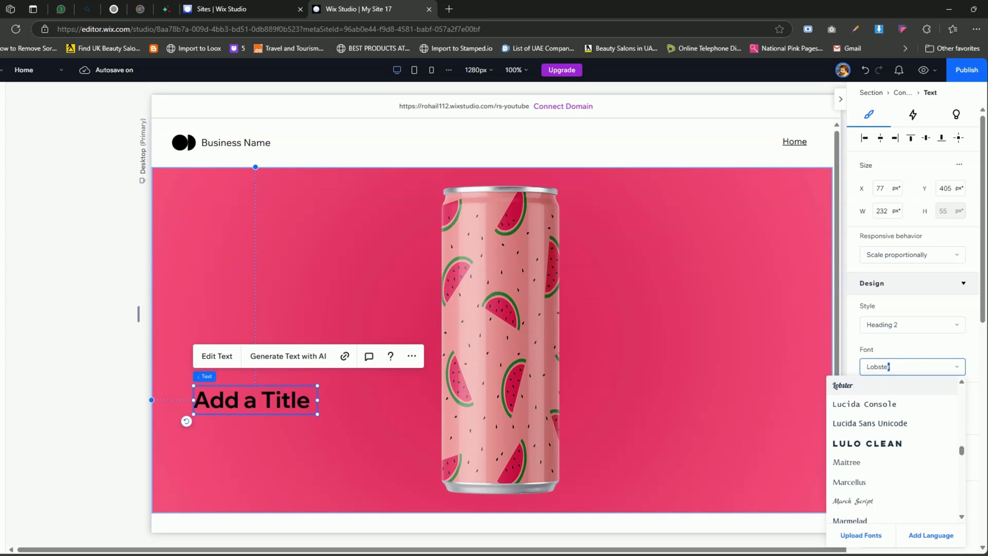
type("r")
left_click(852, 392)
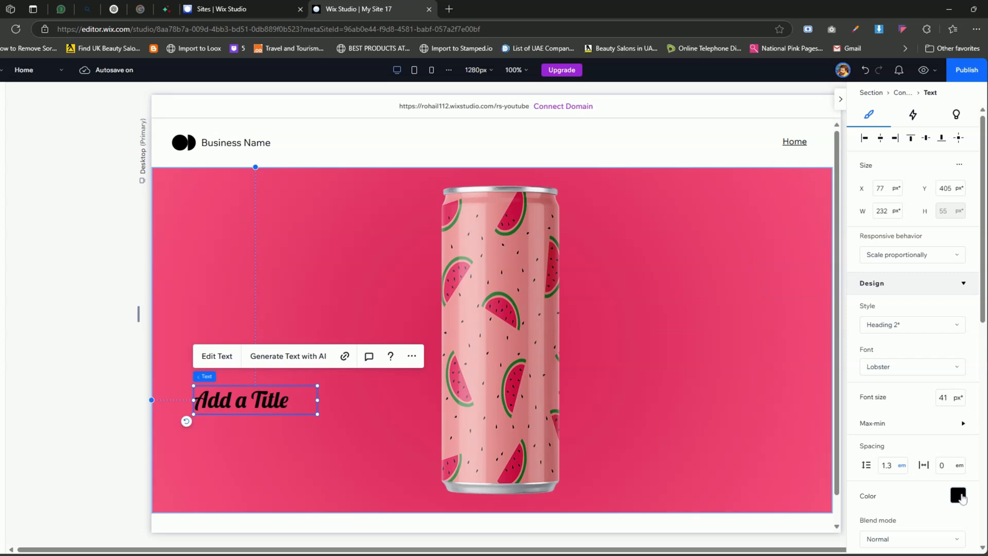
- Colour the title white (#FFFFFF) and set its font size to 30 px
left_click(958, 495)
left_click(878, 437)
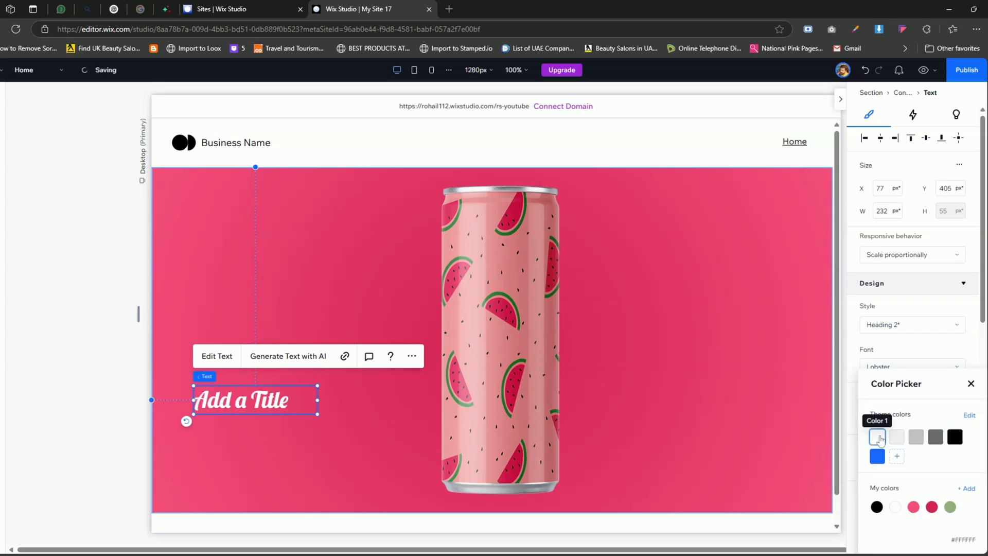
left_click(857, 375)
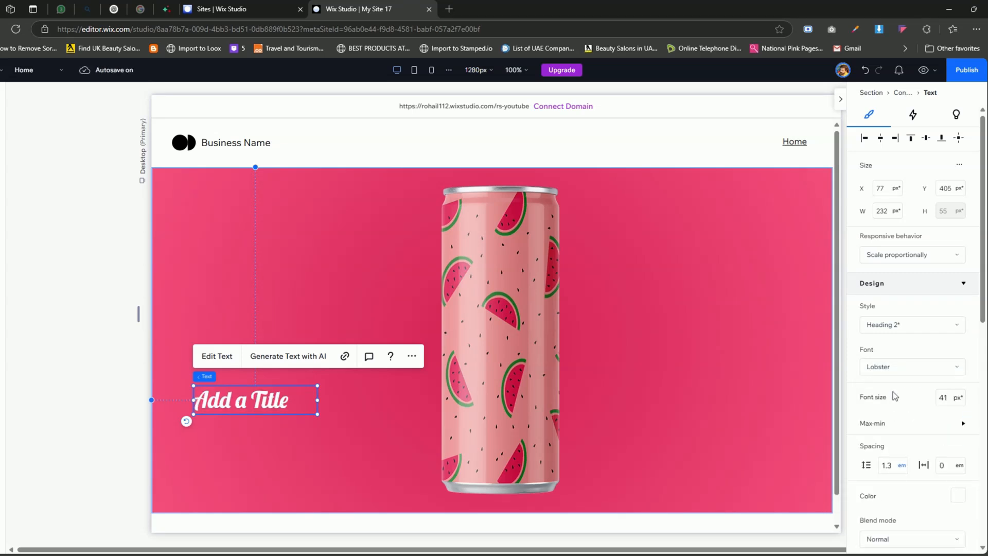
left_click(949, 397)
type("30")
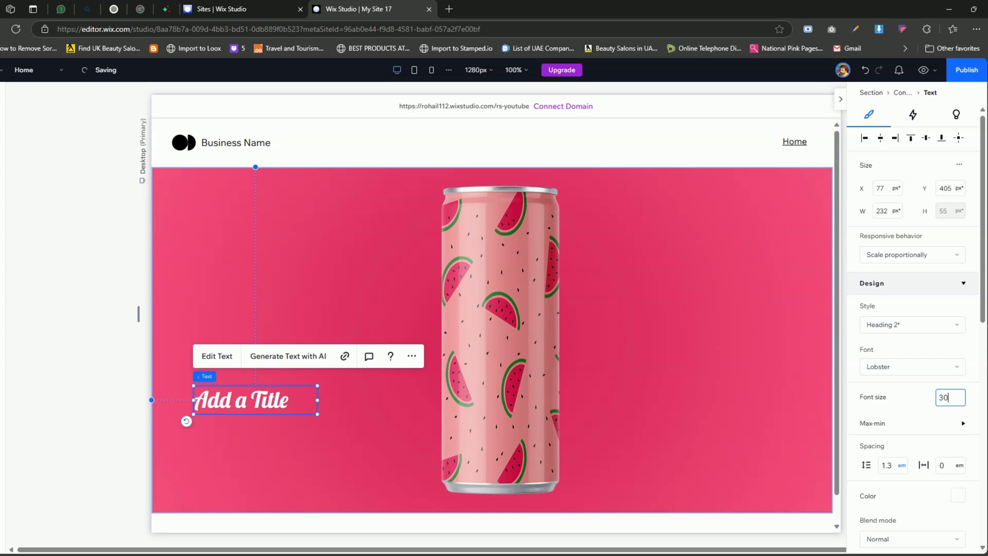
key("Return")
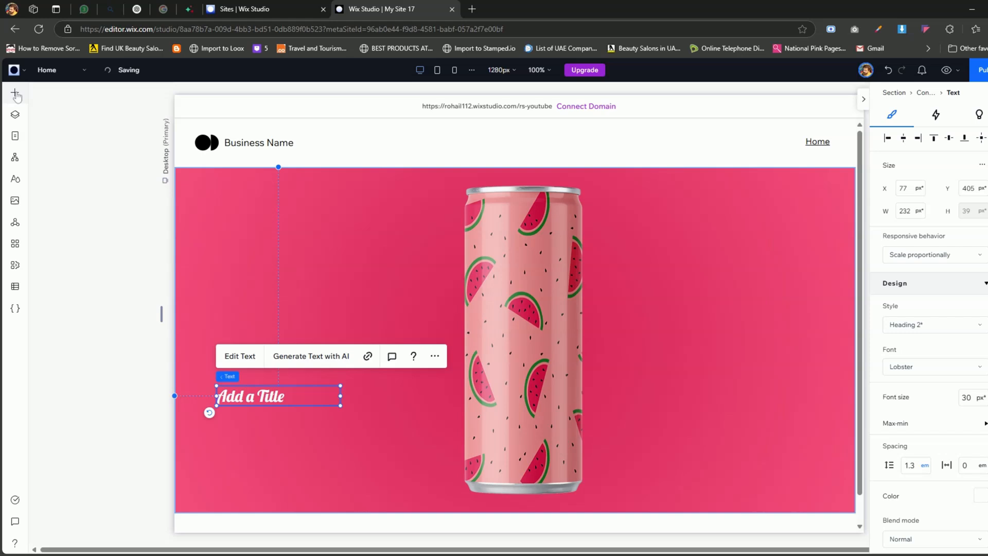
- Add a paragraph directly below the title, colour its text white and widen the text box toward the can
left_click(16, 93)
left_click_drag(264, 153, 280, 440)
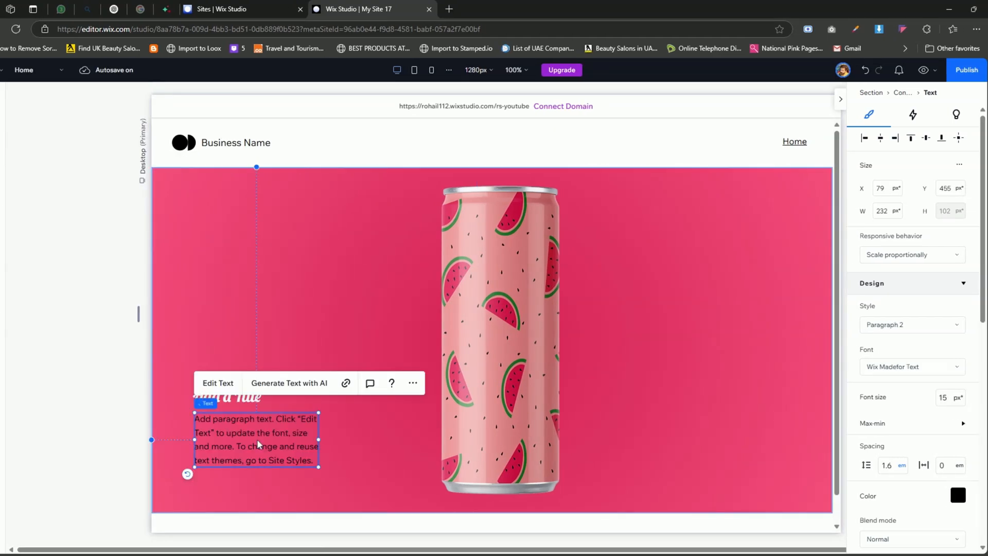
left_click(961, 496)
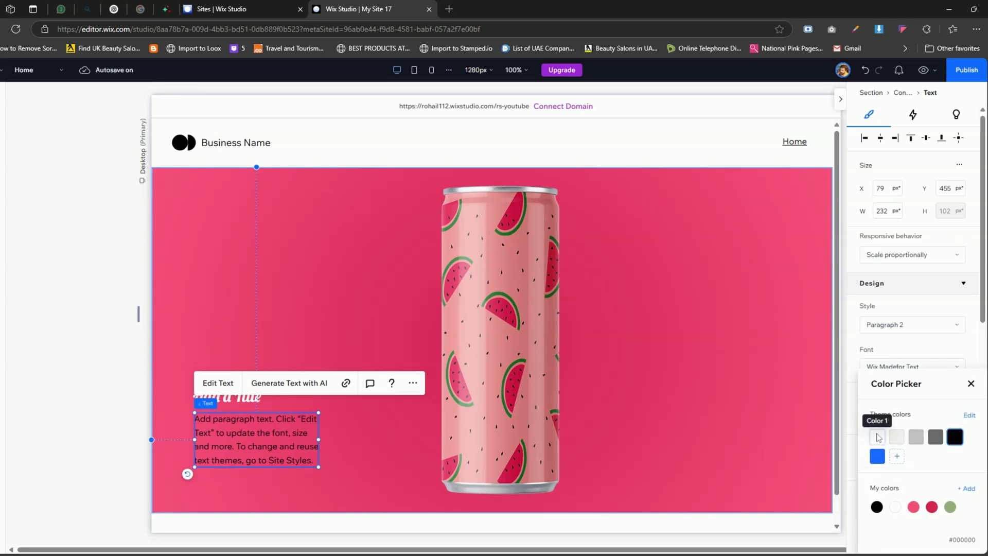
left_click(879, 438)
left_click(853, 390)
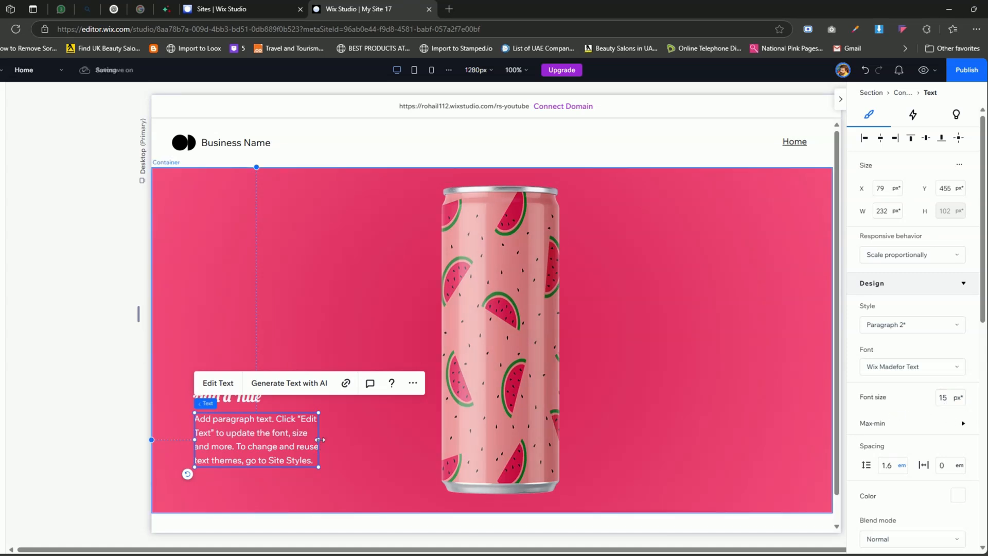
left_click_drag(319, 439, 388, 439)
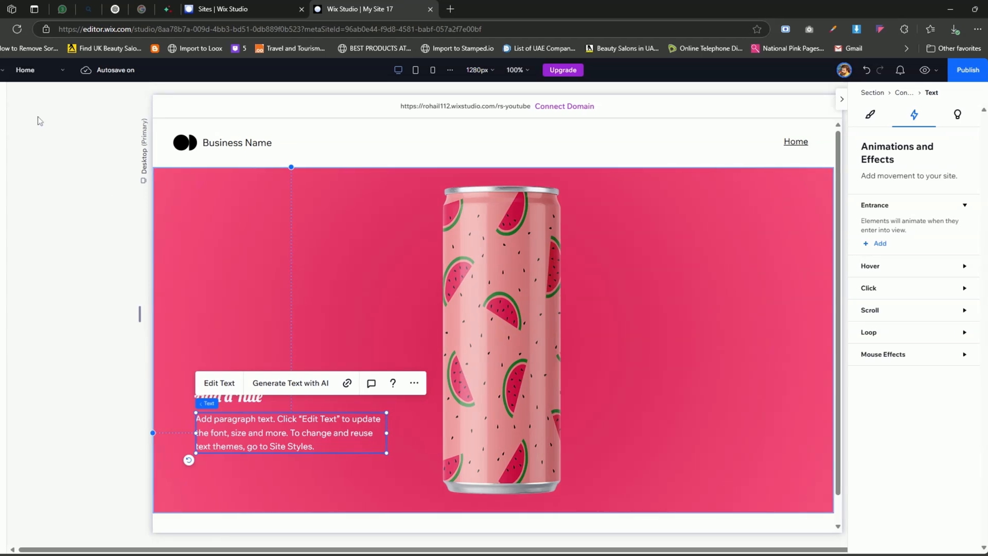
- Add an image element above the title and replace its picture with Watermelon piece.png
left_click(16, 94)
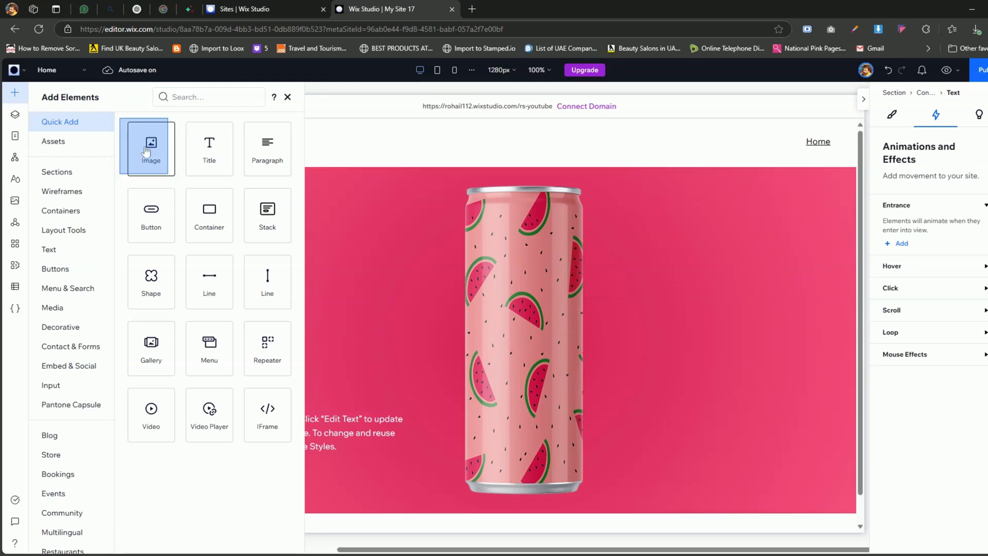
left_click_drag(150, 147, 341, 328)
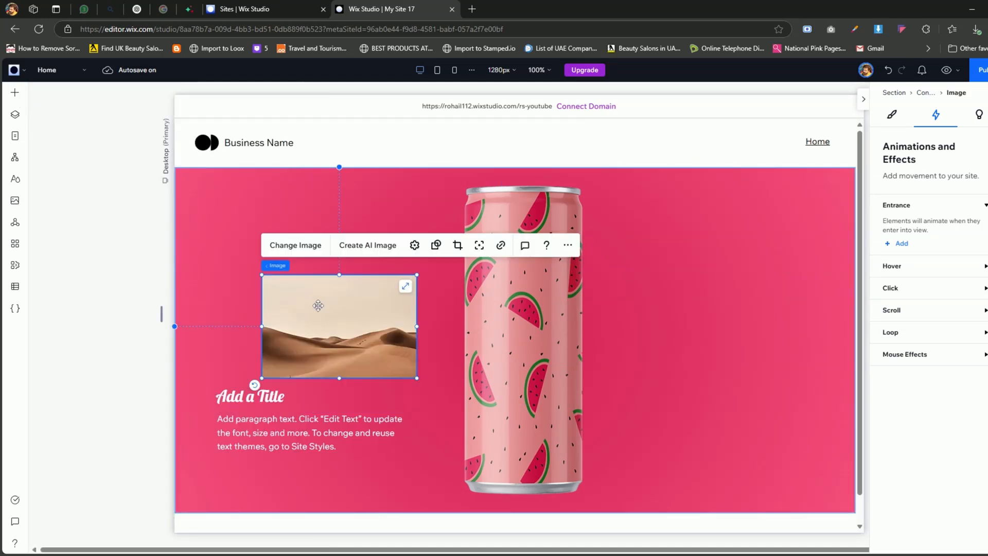
left_click(281, 246)
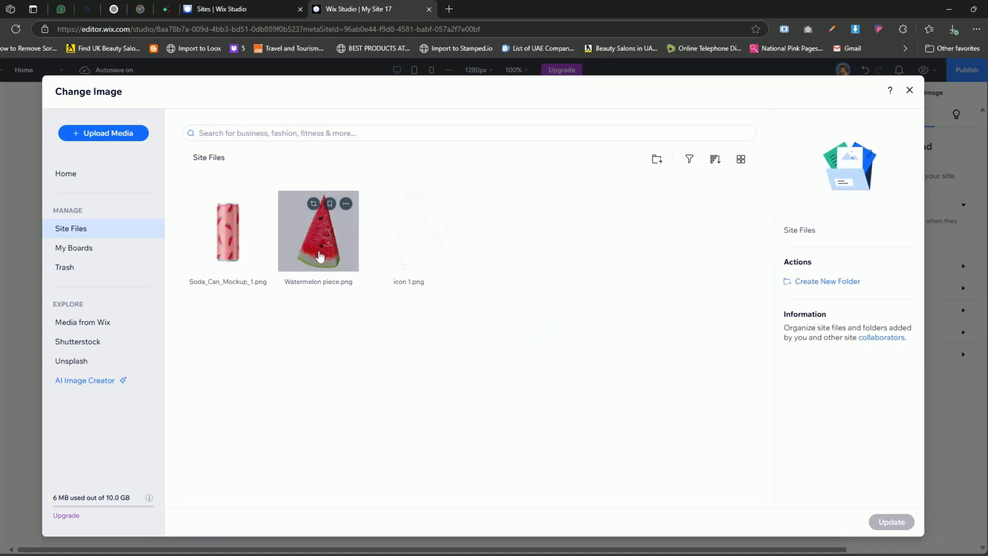
left_click(319, 255)
left_click(903, 522)
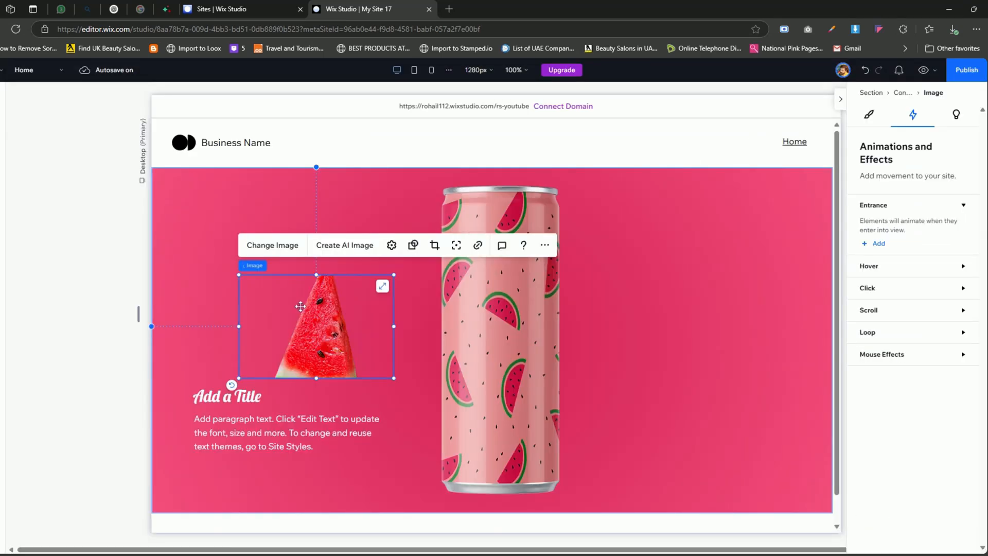
- Set the slice image to Fit to bounding box, then shrink it to icon size just after the title
right_click(325, 315)
left_click(313, 346)
left_click(392, 245)
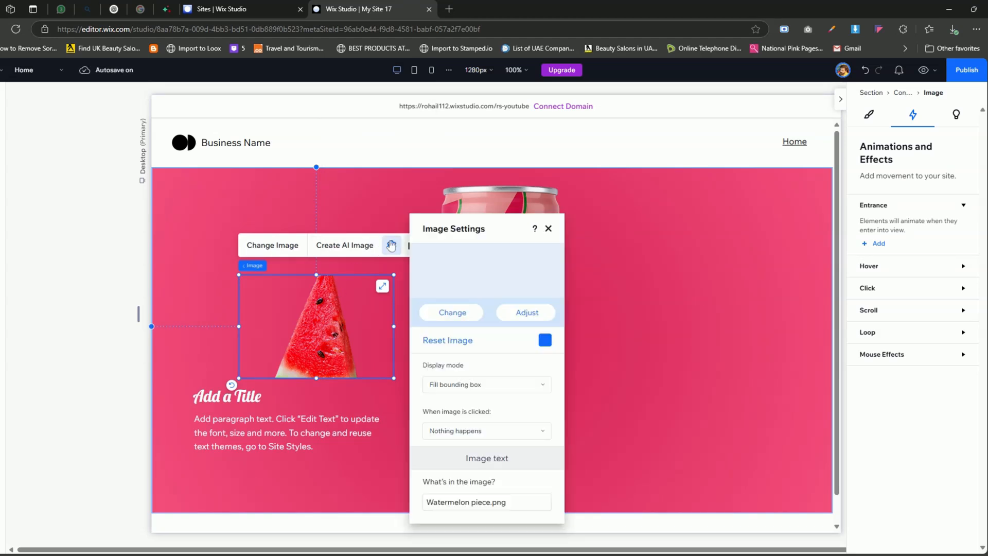
left_click(481, 385)
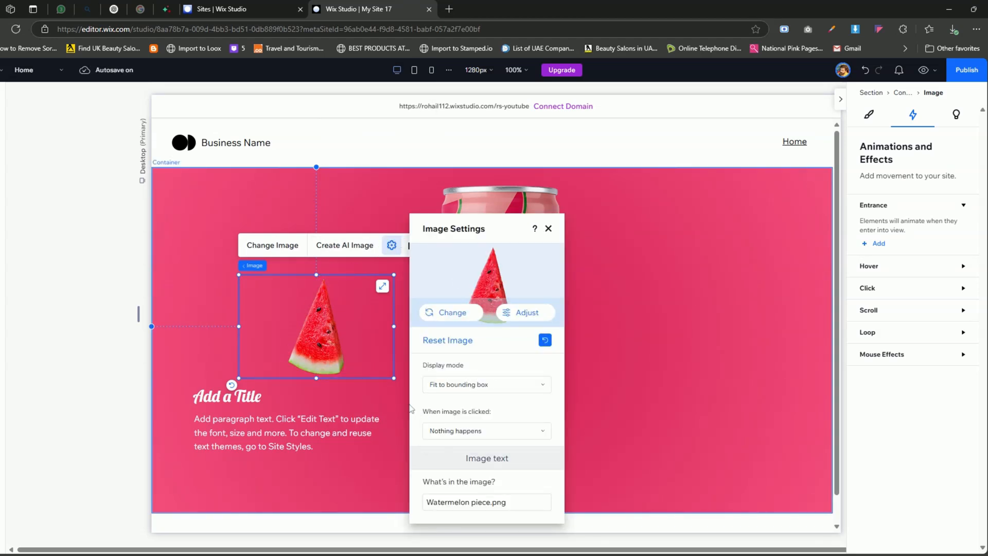
left_click_drag(395, 378, 284, 398)
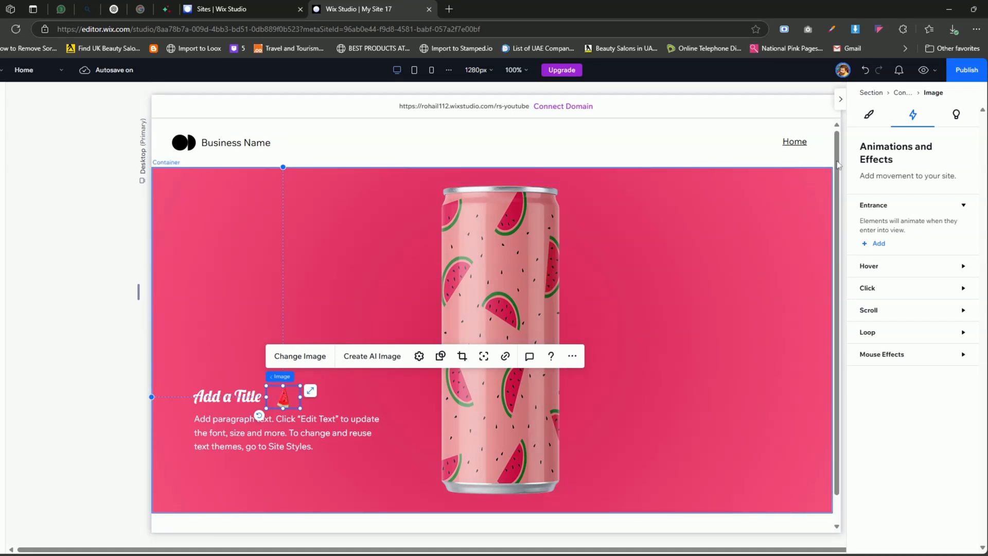
- Apply a Spin loop animation to the small watermelon slice beside the title
left_click(961, 333)
left_click(881, 366)
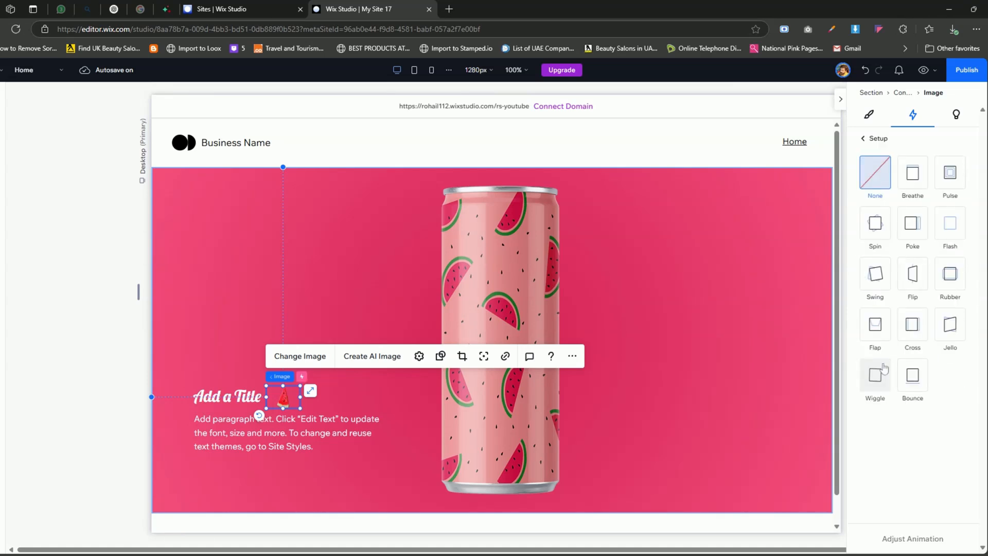
left_click(884, 235)
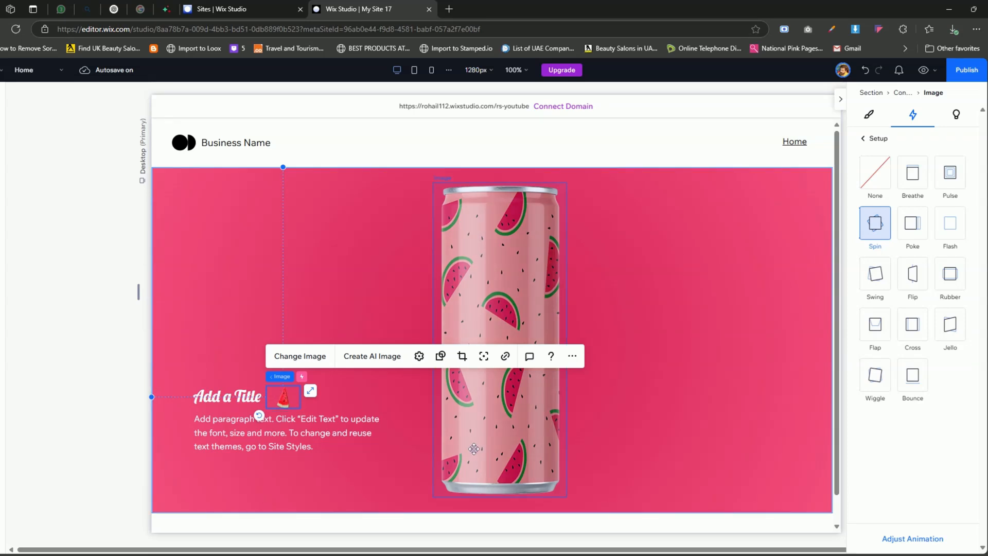
- Place the title, small watermelon slice and paragraph together in one container
left_click(313, 480)
left_click_drag(194, 320, 370, 468)
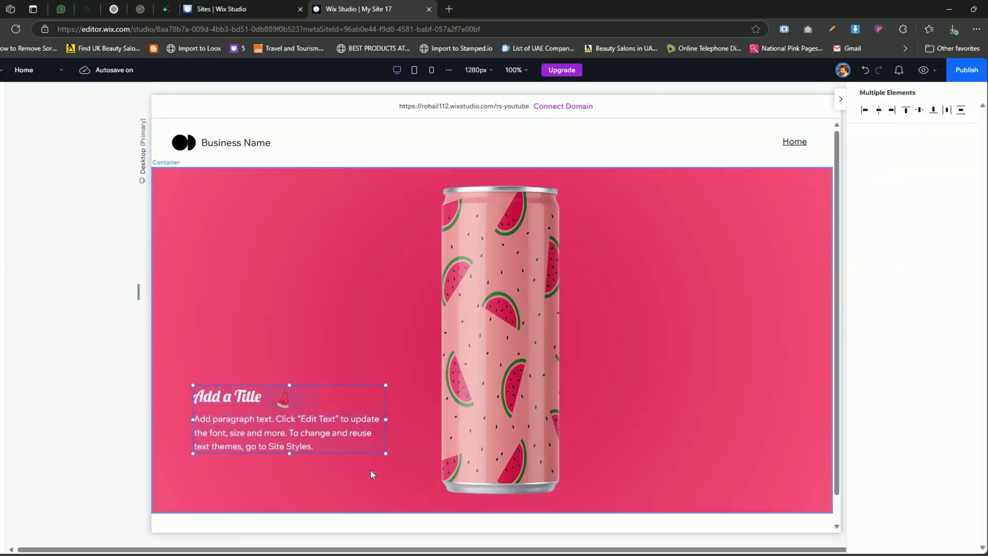
right_click(268, 431)
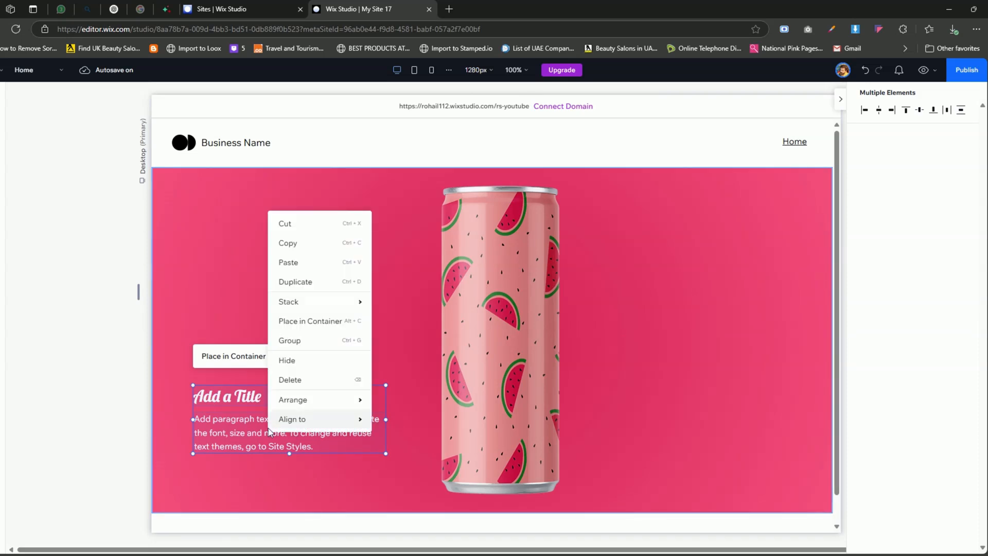
left_click(315, 321)
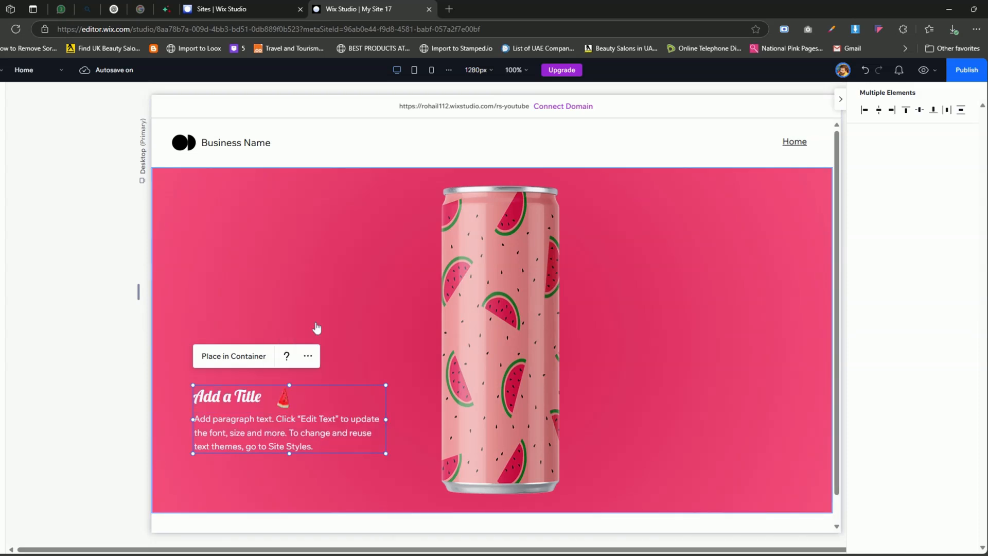
- Place a duplicate of the text container on the can's right side, slightly lower than the original, and preview the site
right_click(287, 422)
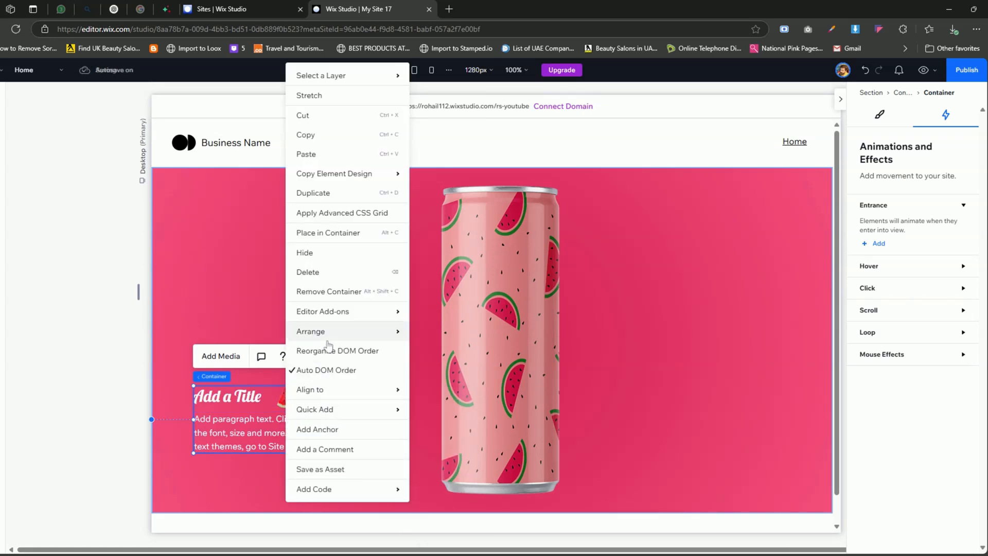
left_click(317, 198)
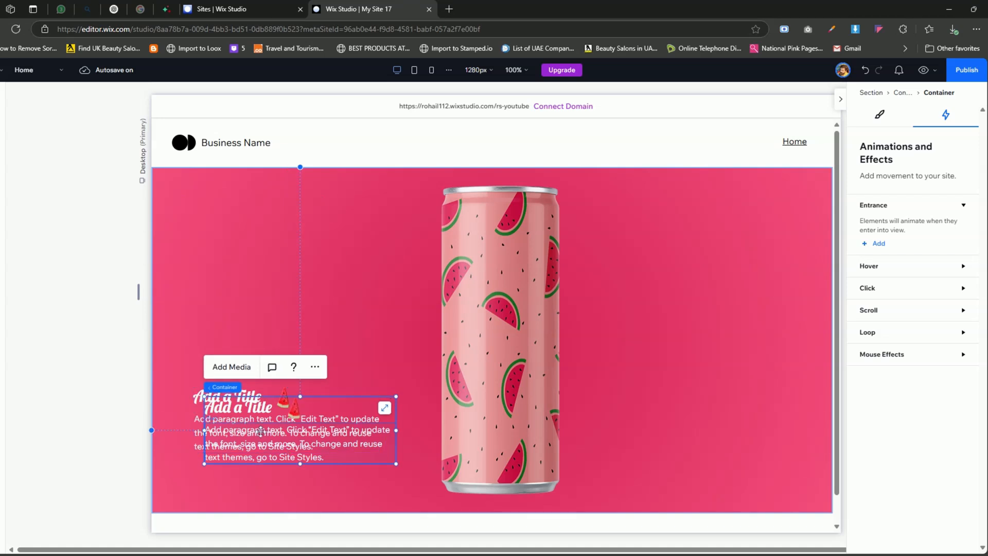
left_click_drag(267, 434, 678, 452)
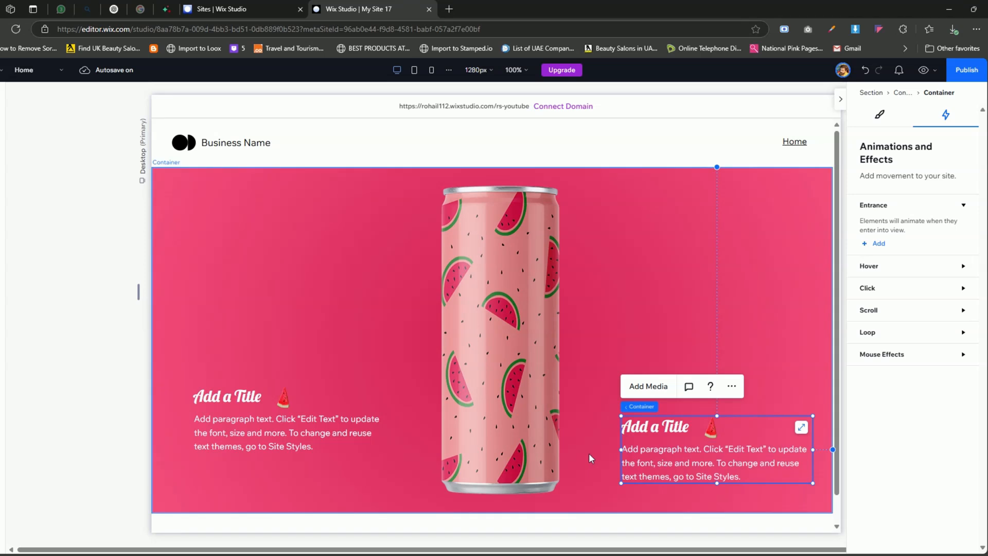
left_click(924, 71)
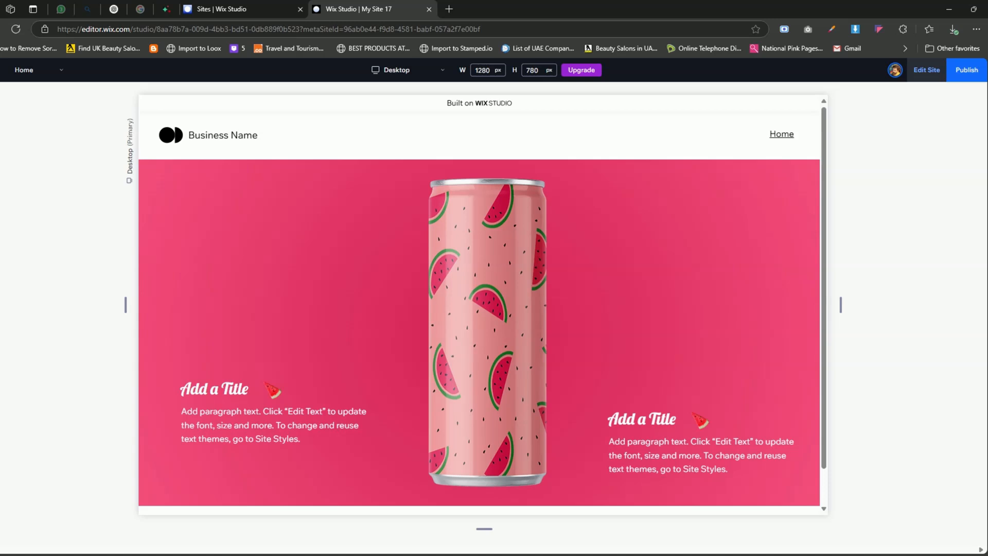
left_click(927, 70)
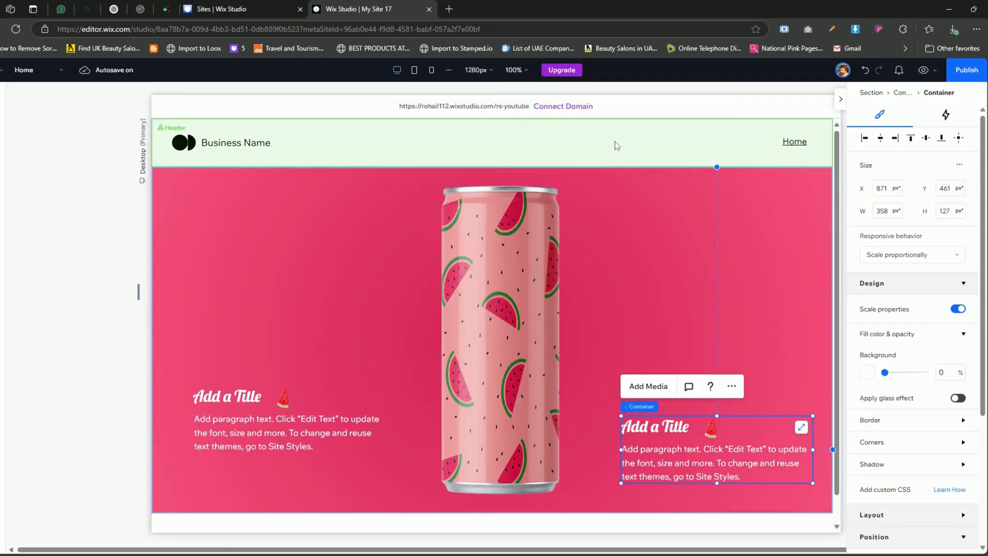
- Set the header's scroll effect to Disappear with its overlap on Next section, and preview the site
left_click(618, 145)
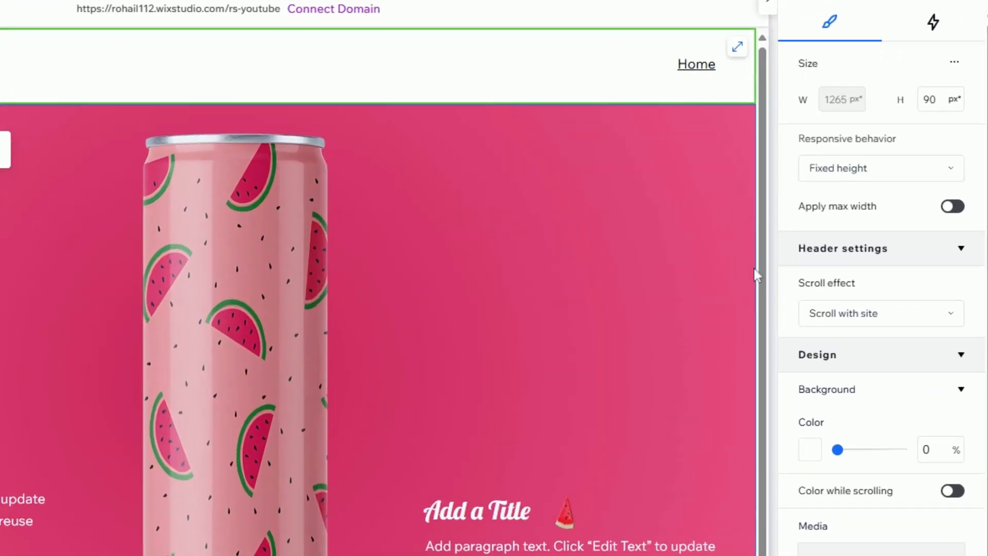
left_click(930, 303)
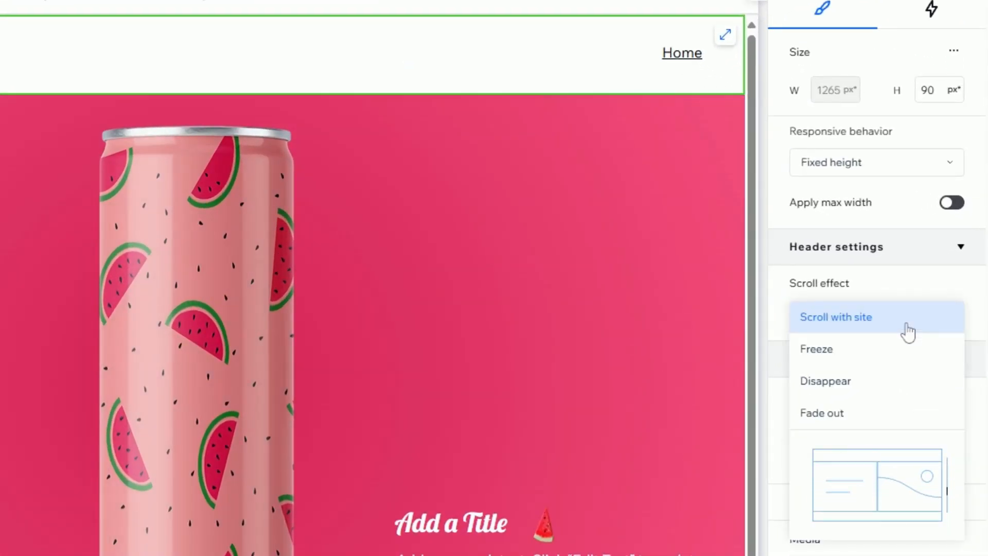
left_click(851, 383)
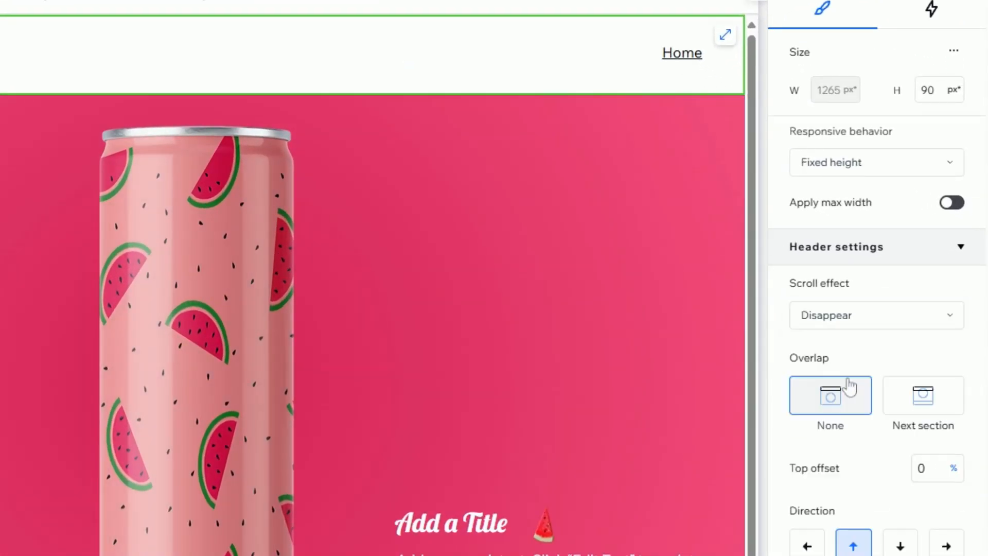
left_click(932, 412)
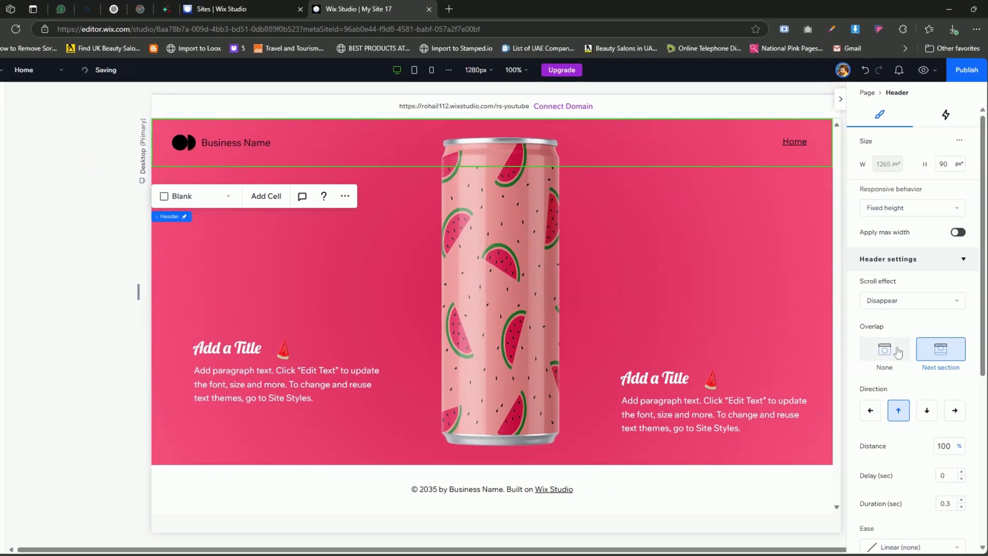
left_click(924, 70)
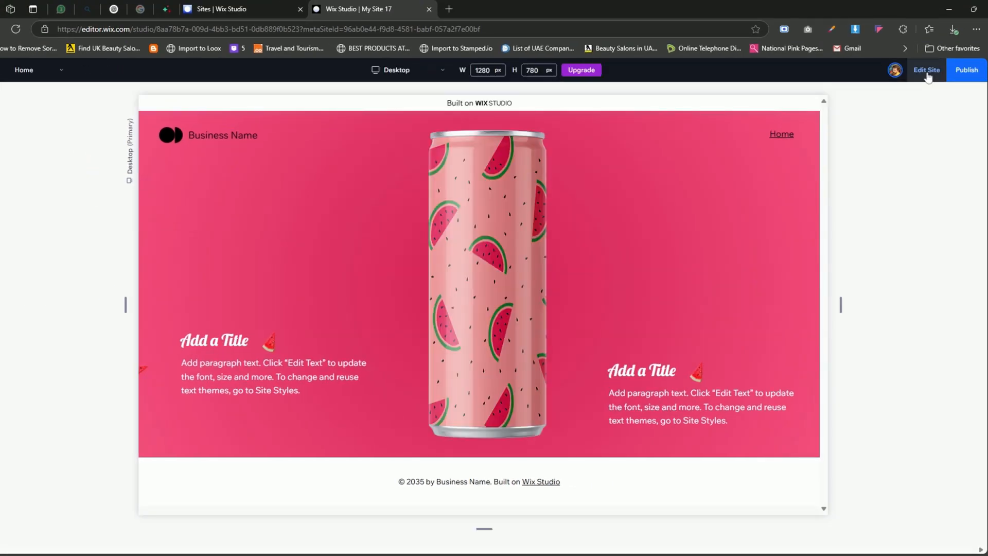